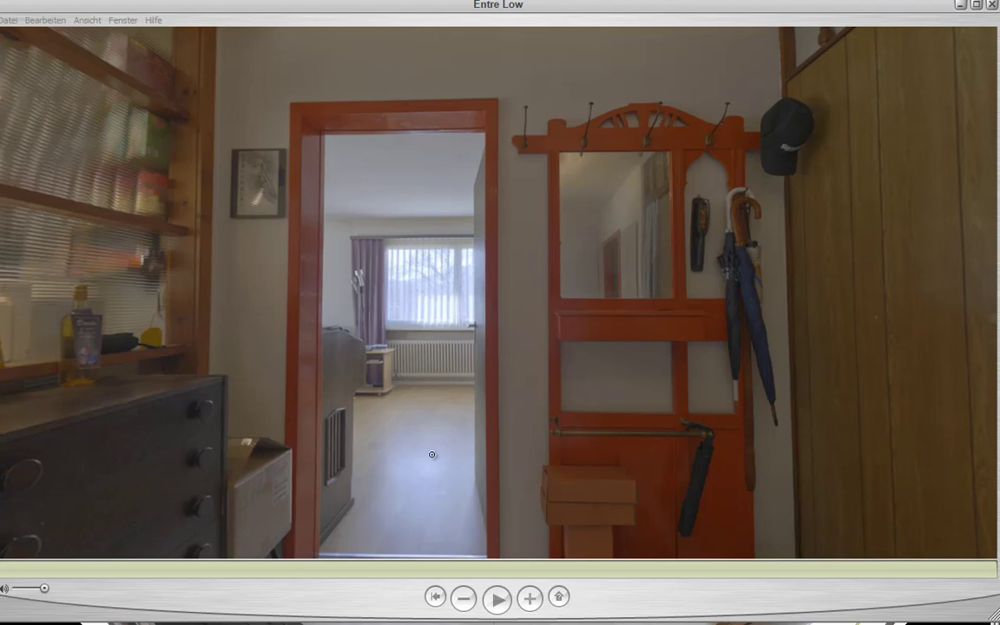
- Look around the Entre Low panorama, switch to HDR Shop, and close the 01.bmp panorama preview
{"action": "left_click_drag", "start_coordinate": [306, 337], "coordinate": [365, 287]}
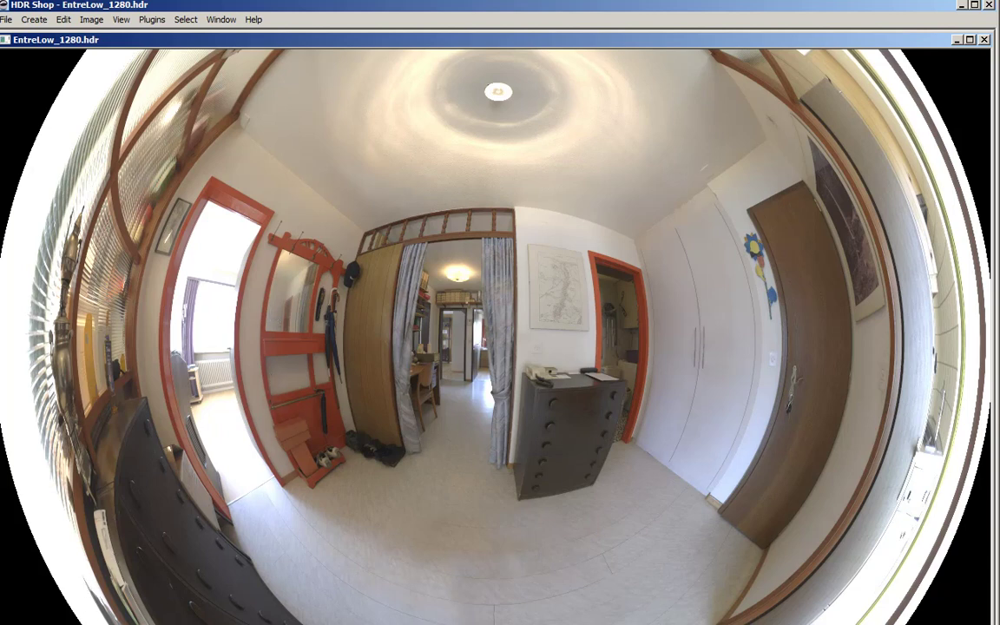
{"action": "key", "text": "alt+Tab"}
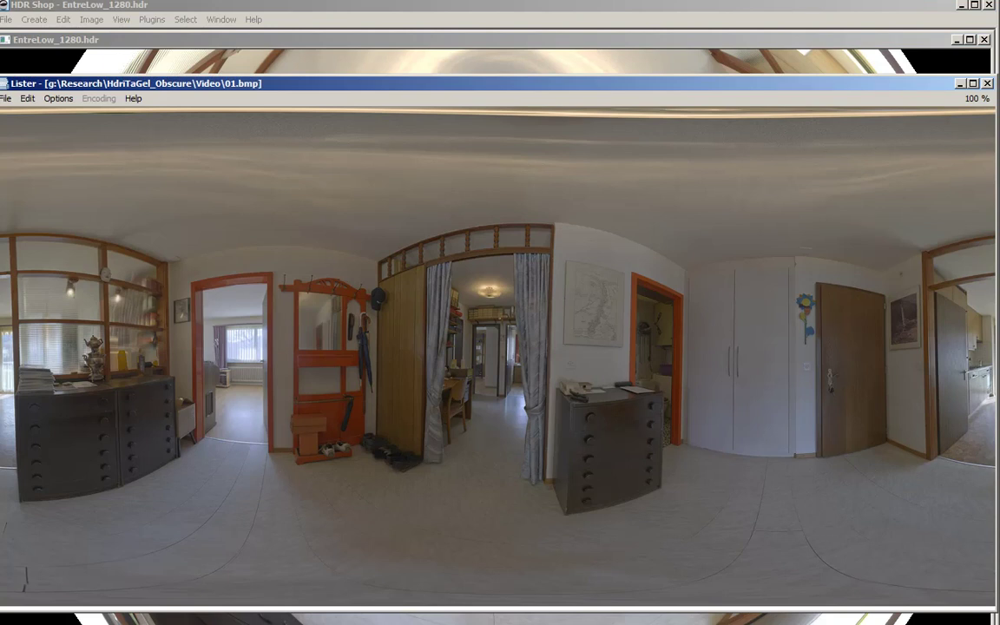
{"action": "key", "text": "Escape"}
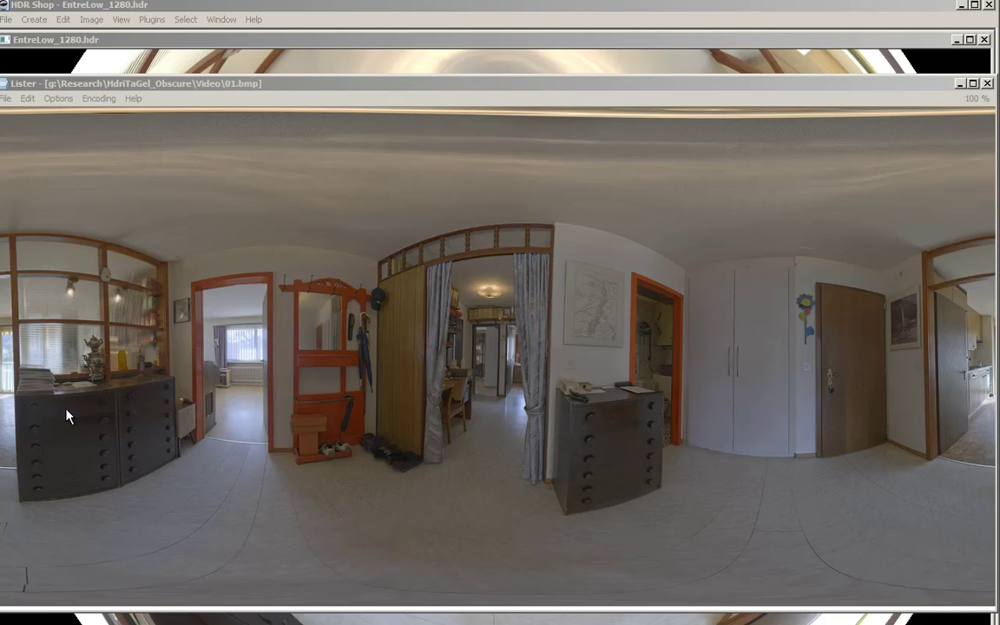
{"action": "key", "text": "Escape"}
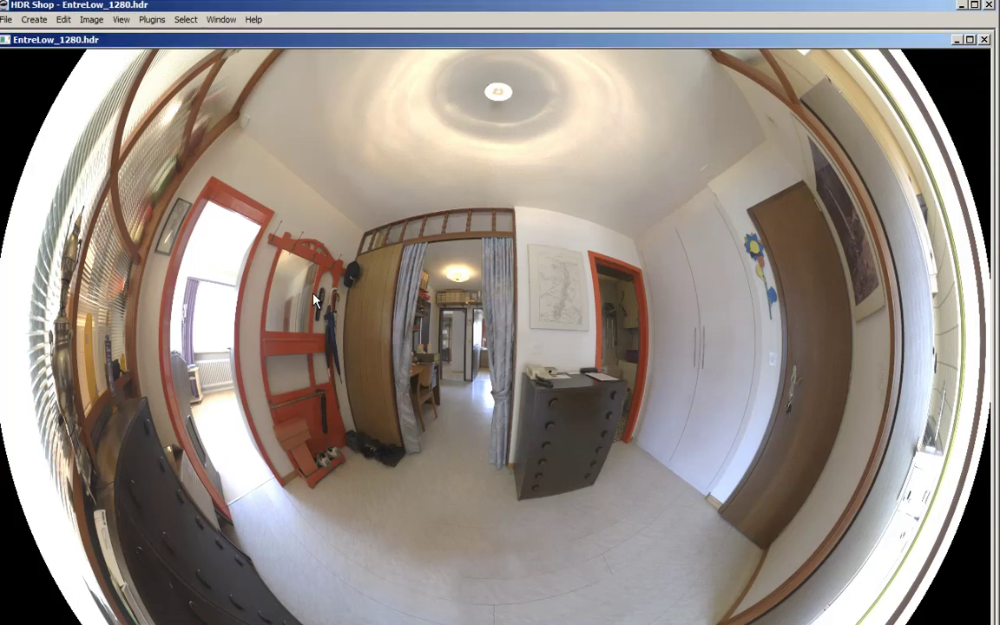
- Darken the exposure of EntreLow_1280.hdr several stops to examine its bright light sources, and brighten it again
{"action": "key", "text": "minus"}
{"action": "left_click_drag", "start_coordinate": [166, 366], "coordinate": [252, 265]}
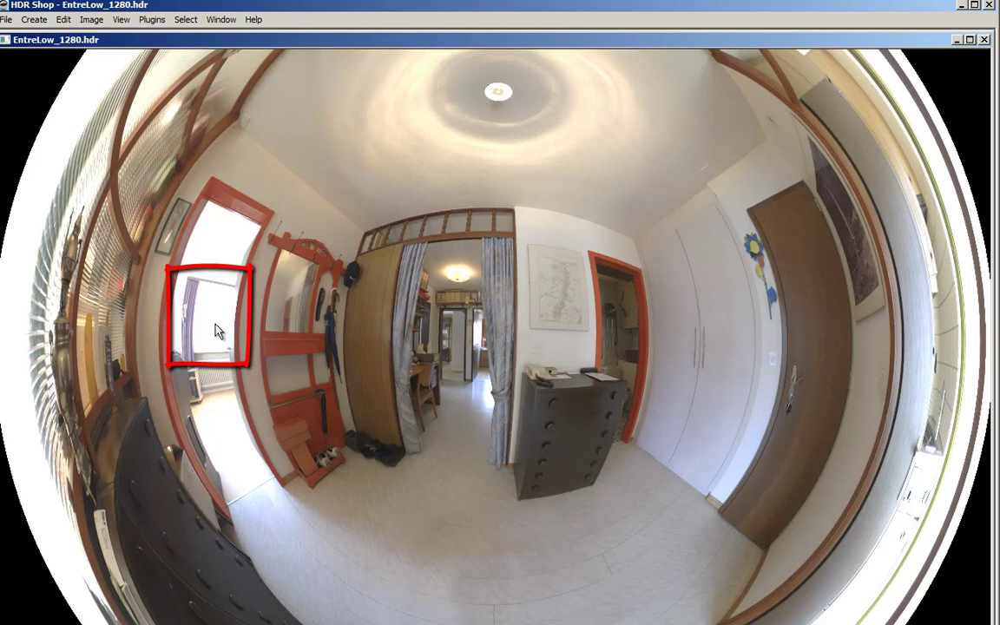
{"action": "key", "text": "minus"}
{"action": "key", "text": "minus"}
{"action": "key", "text": "minus"}
{"action": "key", "text": "minus"}
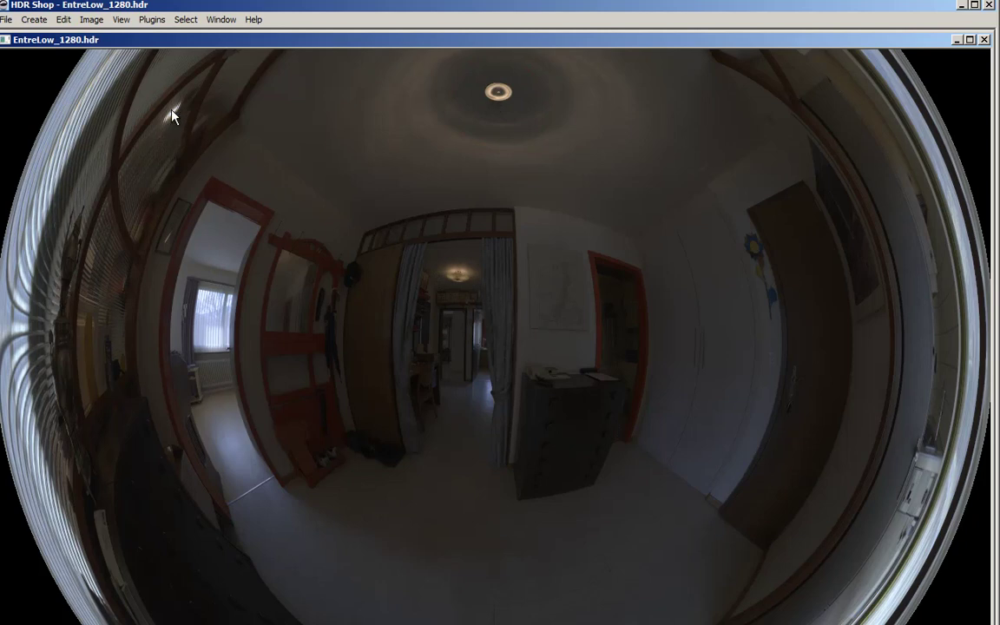
{"action": "key", "text": "plus"}
{"action": "key", "text": "plus"}
{"action": "key", "text": "plus"}
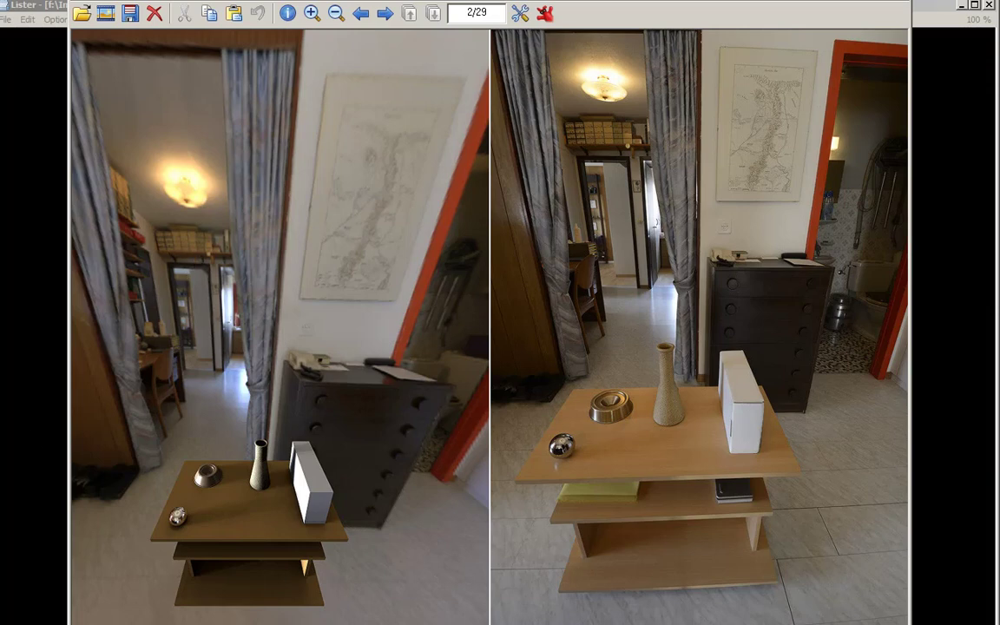
- Compare the rendered table scenes with the matching photographs in the image series, starting from image 2/29
{"action": "key", "text": "space"}
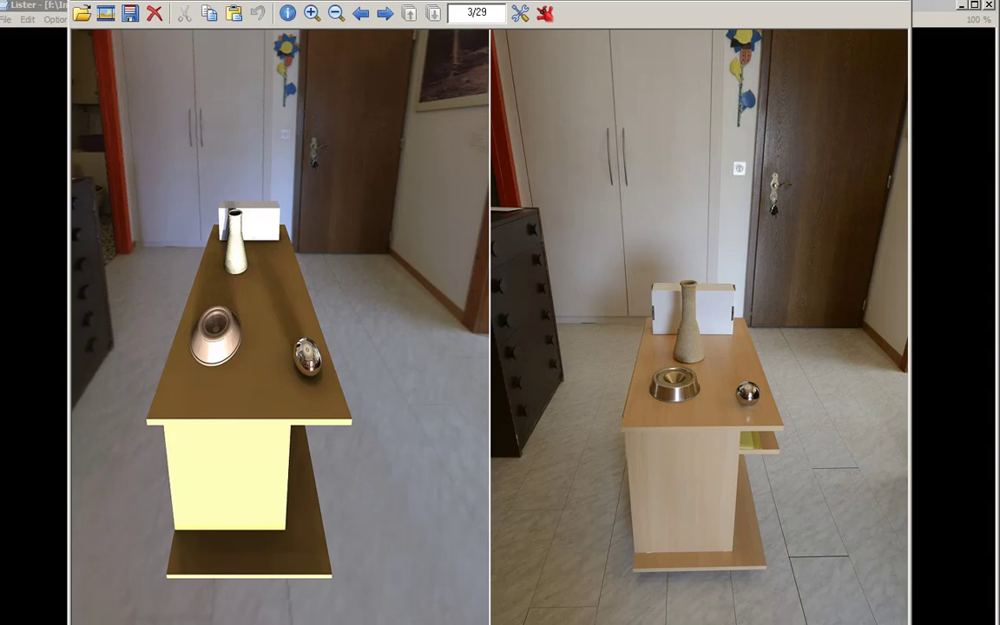
{"action": "key", "text": "Right"}
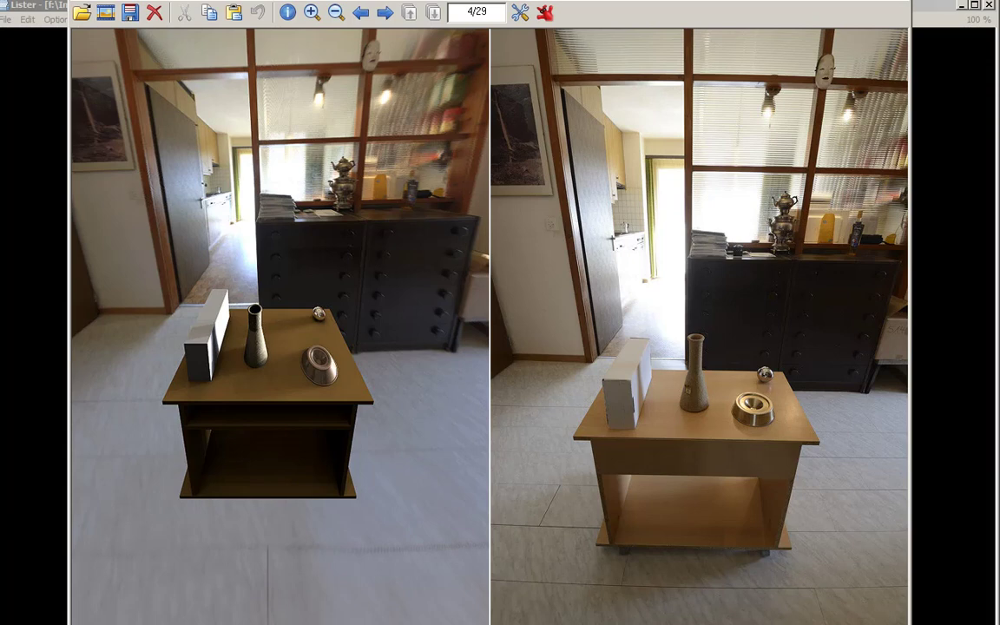
{"action": "key", "text": "space"}
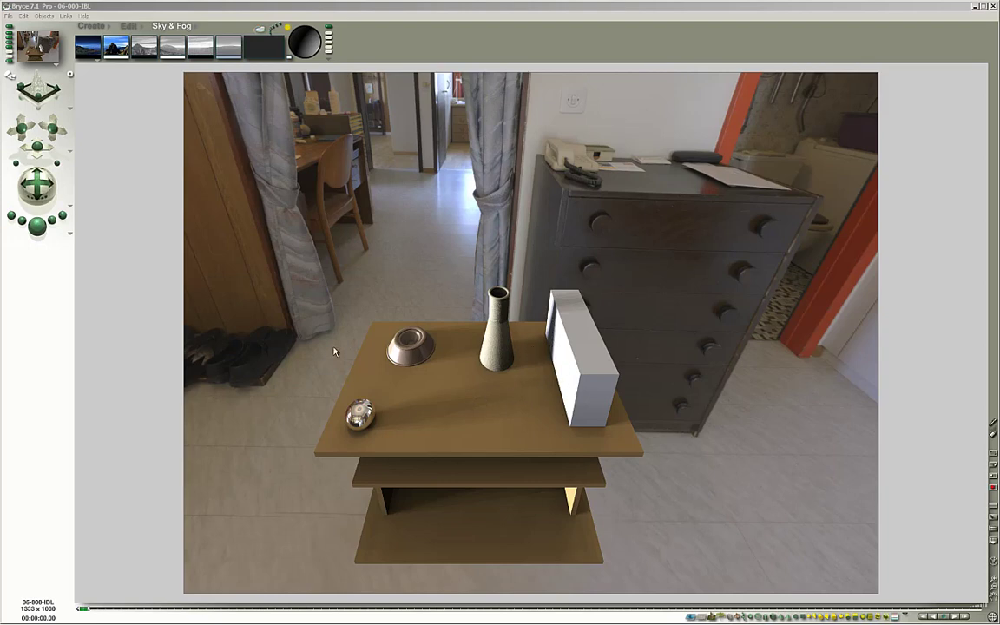
- Examine the Sky Lab IBL settings in Bryce for the 06-000-IBL scene, including the intensity and backdrop options
{"action": "left_click", "coordinate": [271, 28]}
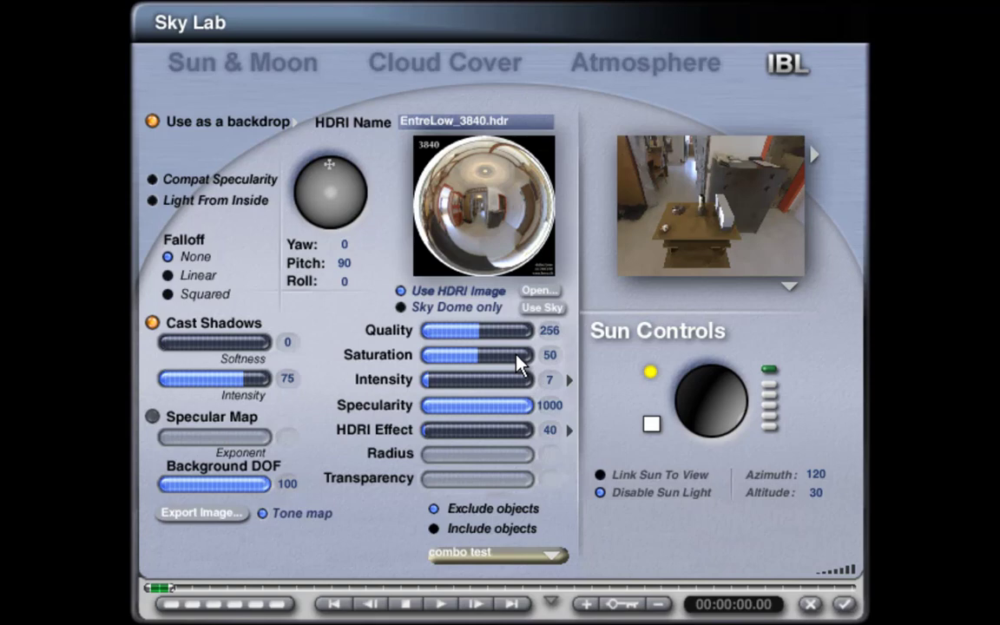
{"action": "left_click", "coordinate": [572, 381]}
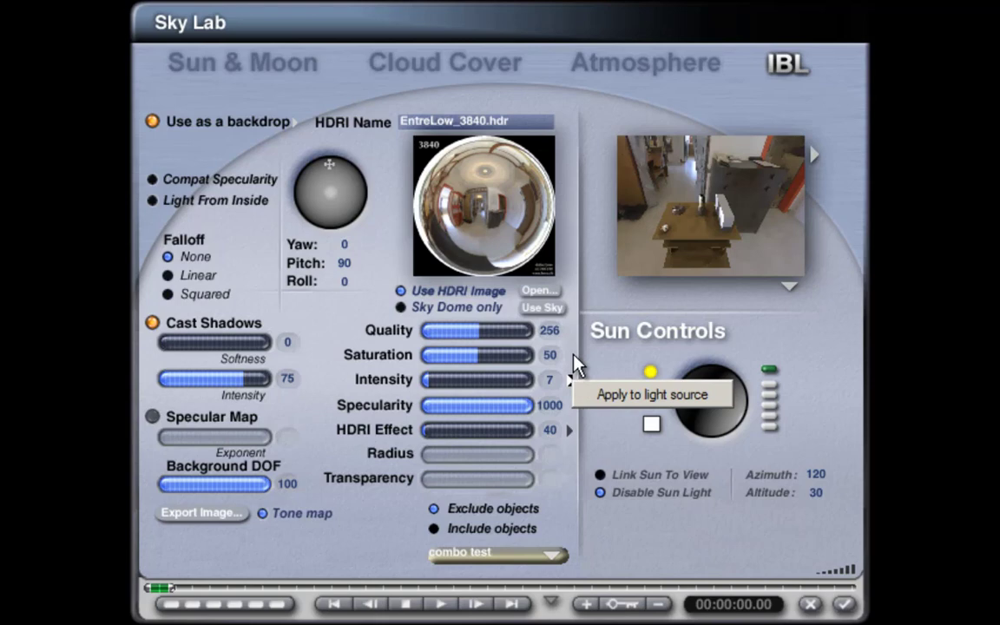
{"action": "left_click", "coordinate": [573, 356]}
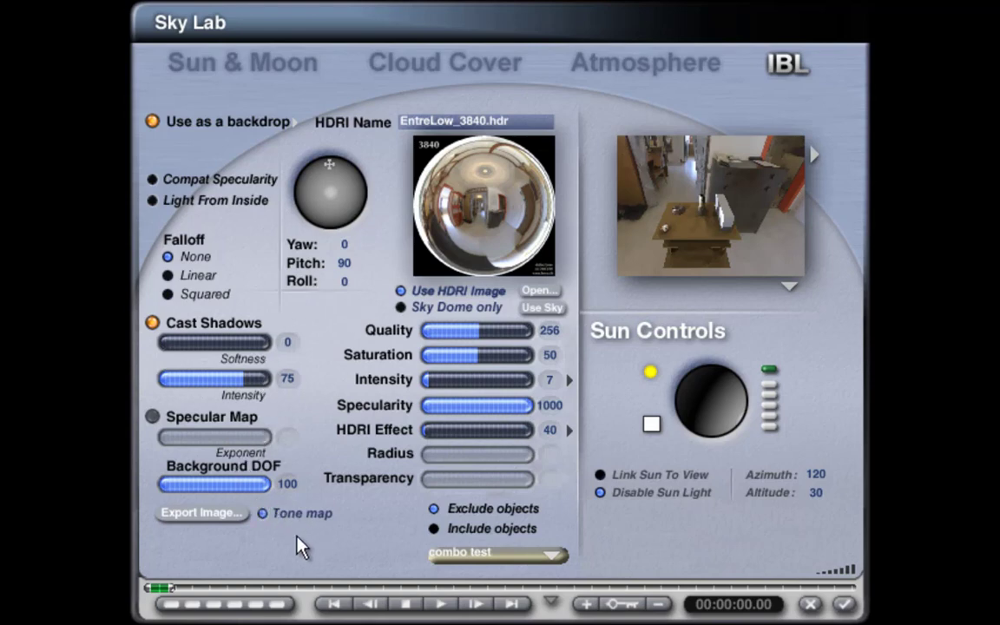
{"action": "left_click", "coordinate": [296, 124]}
{"action": "left_click", "coordinate": [306, 101]}
- Review the Sun & Moon, Cloud Cover, Atmosphere and IBL settings, and leave Sky Lab without changes
{"action": "left_click", "coordinate": [239, 63]}
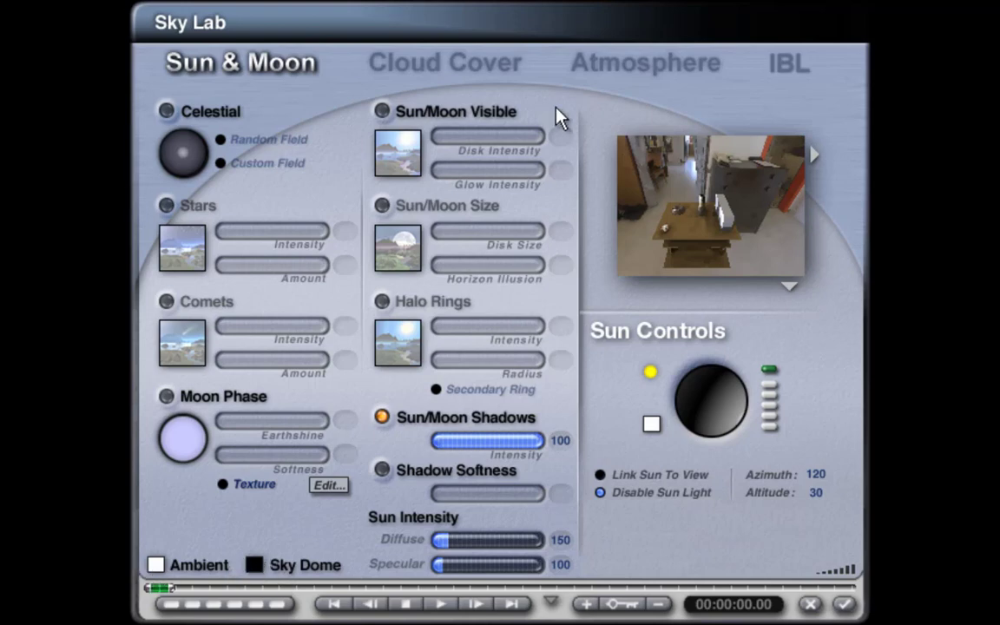
{"action": "left_click", "coordinate": [464, 66]}
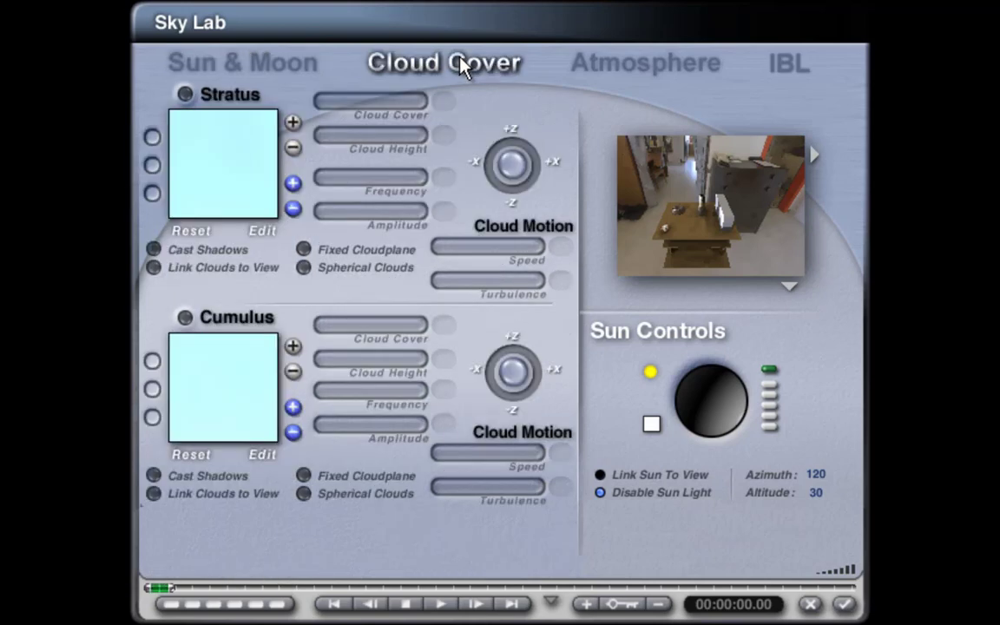
{"action": "left_click", "coordinate": [648, 66]}
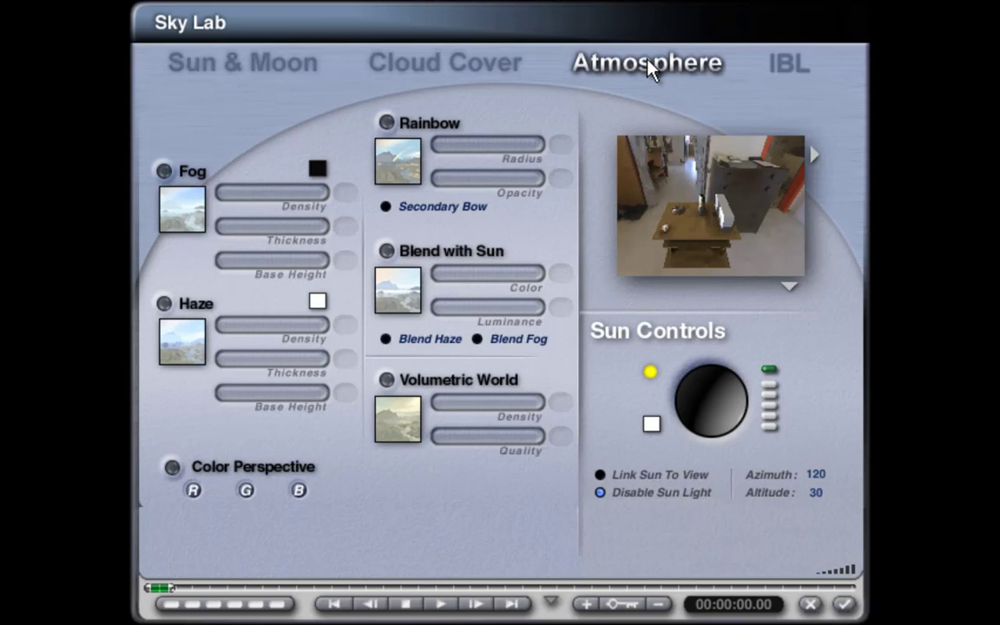
{"action": "left_click", "coordinate": [774, 73]}
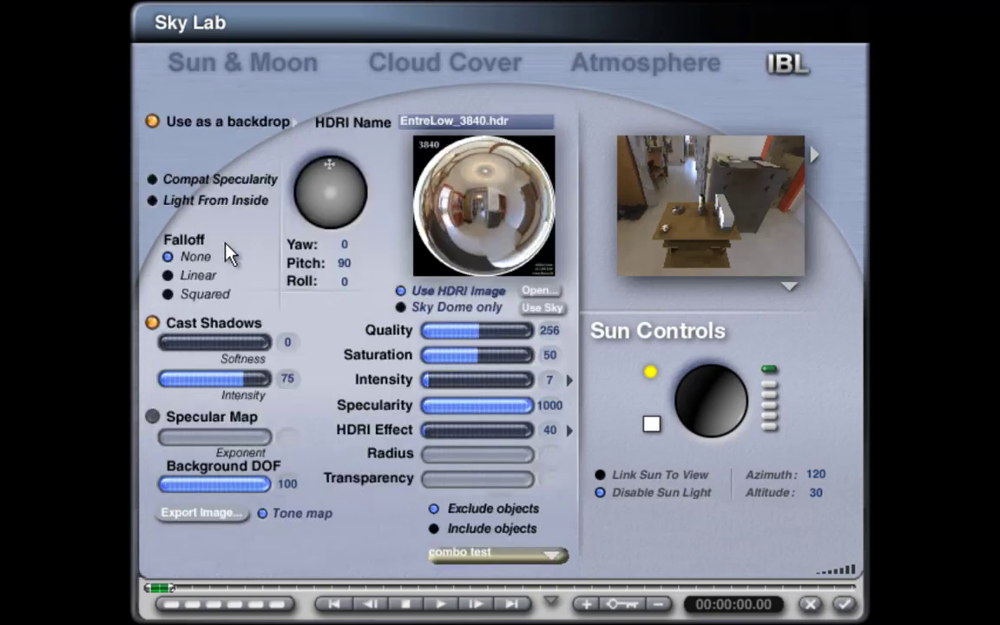
{"action": "left_click", "coordinate": [810, 604]}
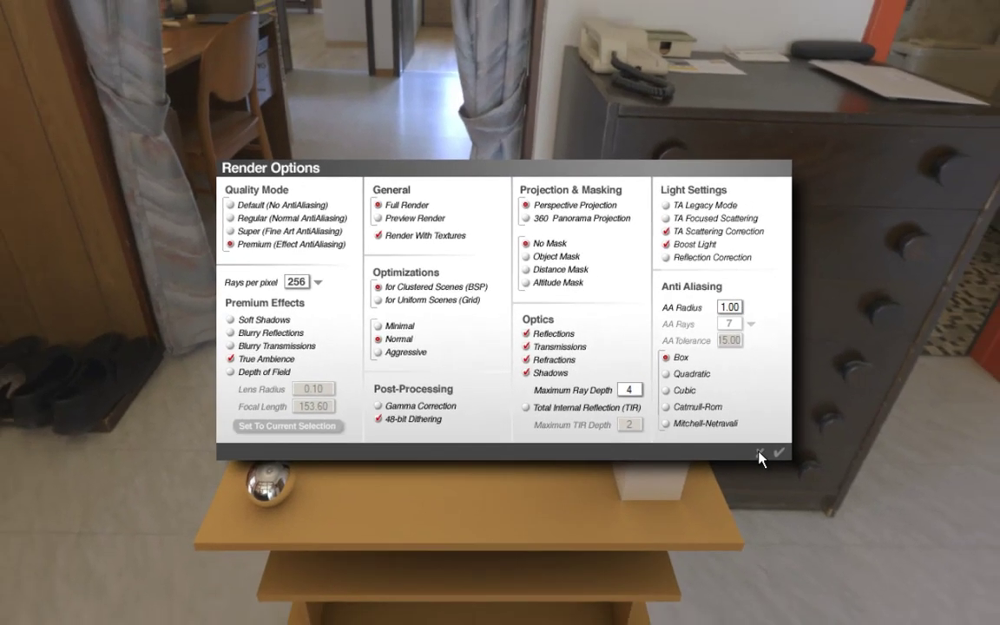
- Dismiss the render options and check the 10-000-TAgel scene's IBL settings, including the HDRI Effect and backdrop options
{"action": "left_click", "coordinate": [849, 502]}
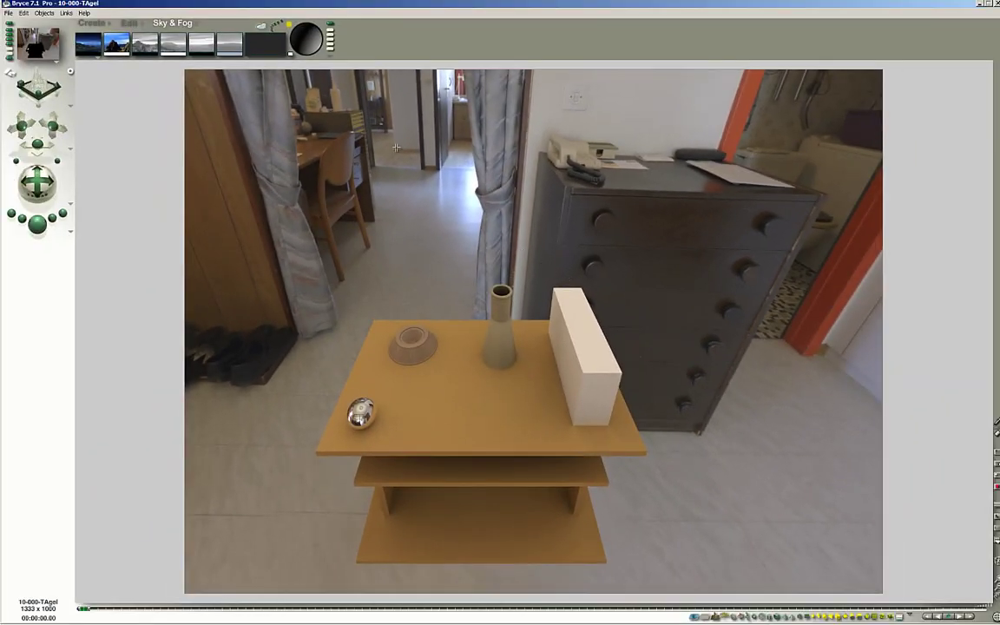
{"action": "left_click", "coordinate": [261, 25]}
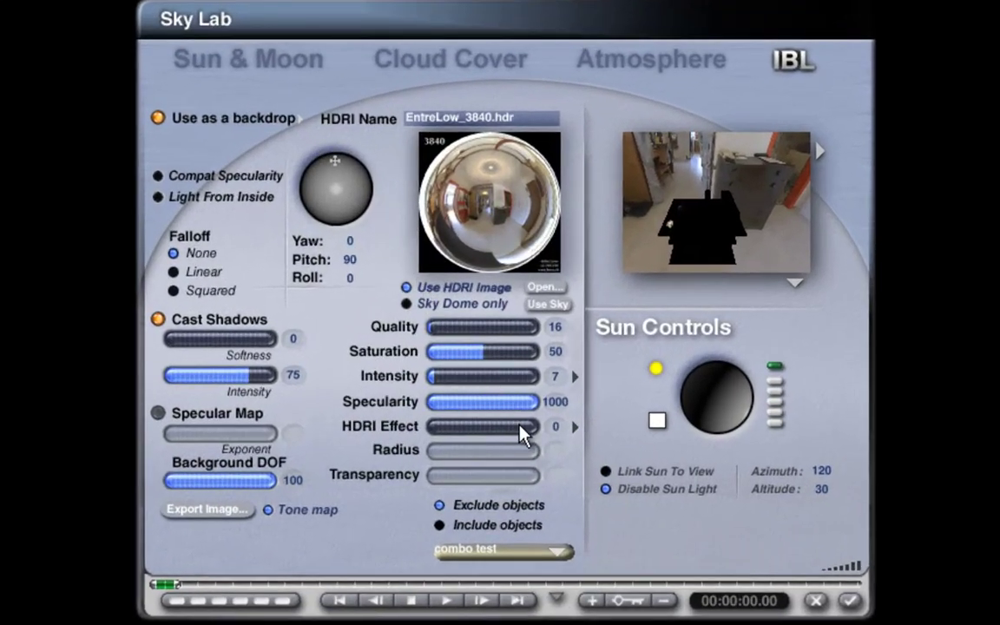
{"action": "left_click", "coordinate": [575, 426]}
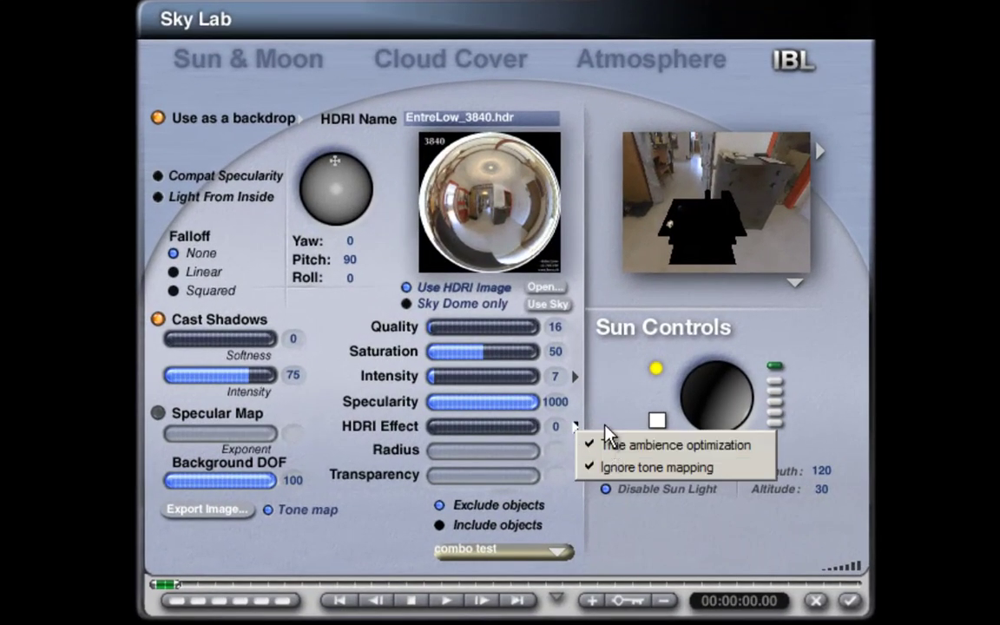
{"action": "left_click", "coordinate": [606, 425]}
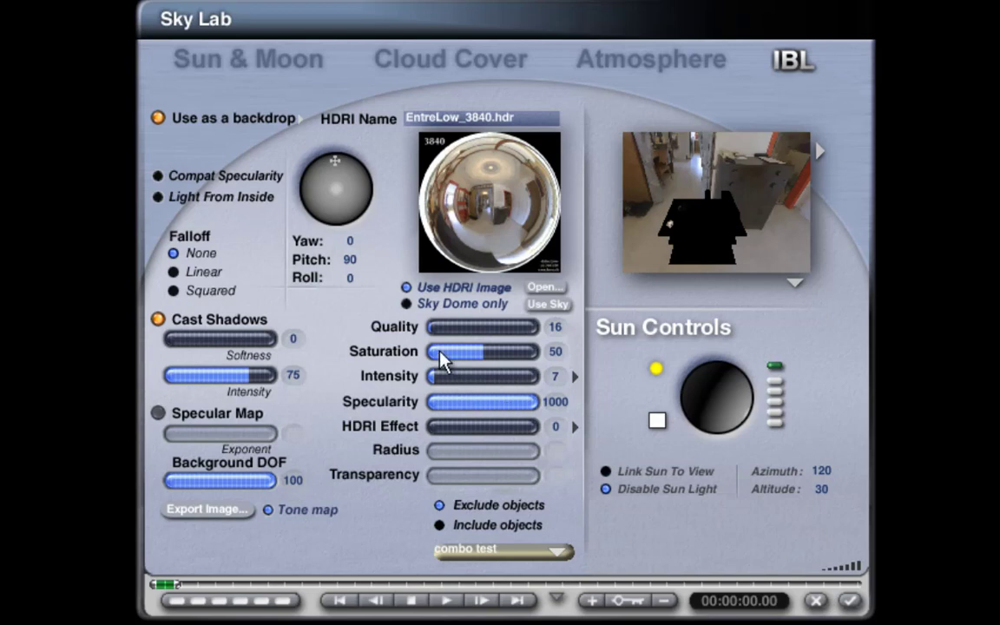
{"action": "left_click", "coordinate": [300, 119]}
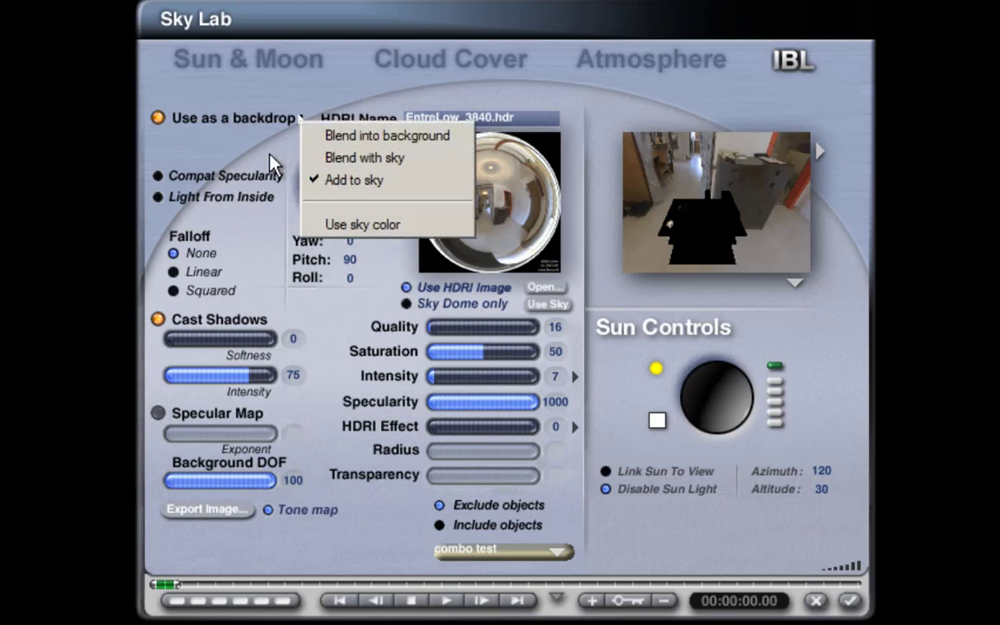
{"action": "left_click", "coordinate": [270, 159]}
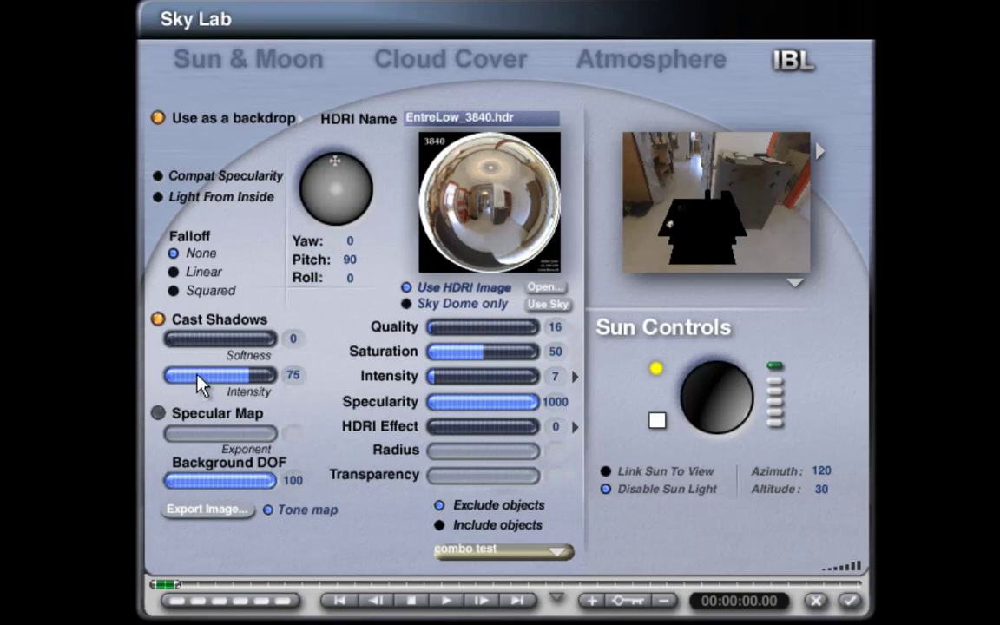
{"action": "key", "text": "Return"}
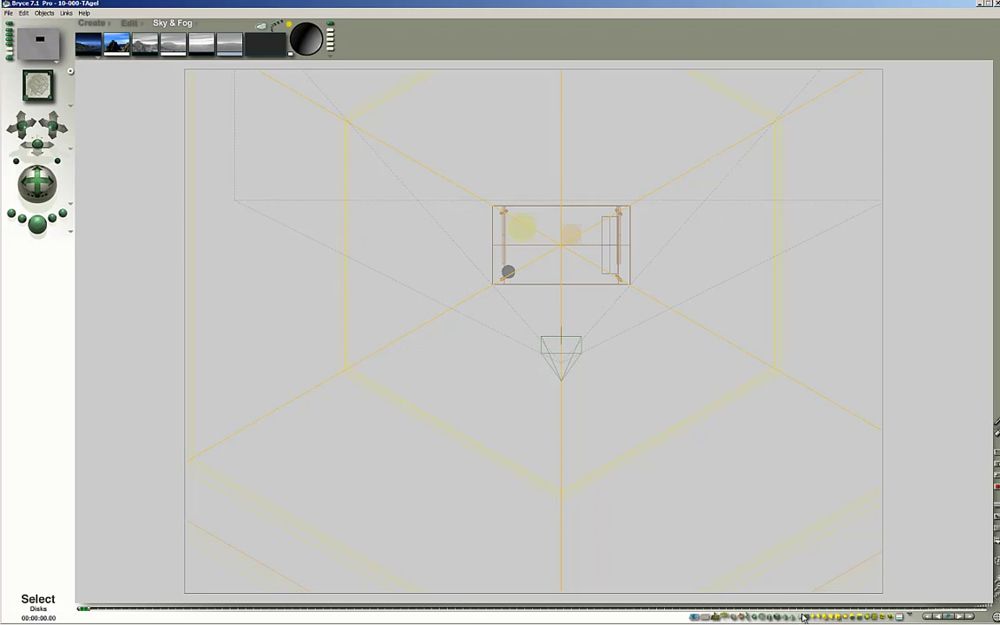
- Select the nested shell objects around the table and inspect their material and its picture texture without changing them
{"action": "left_click", "coordinate": [897, 618]}
{"action": "left_click", "coordinate": [916, 570]}
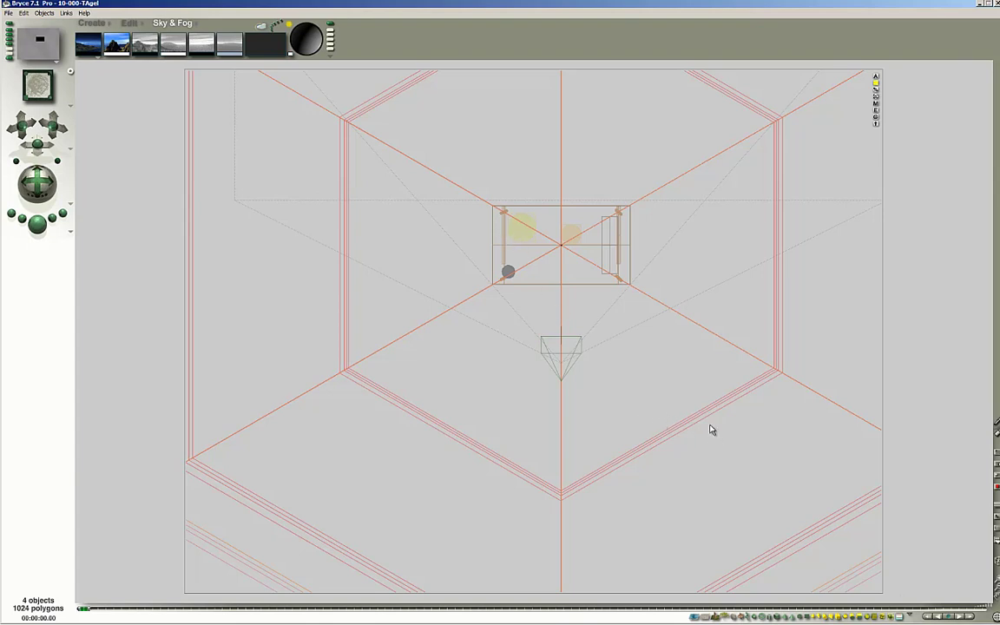
{"action": "left_click", "coordinate": [876, 101]}
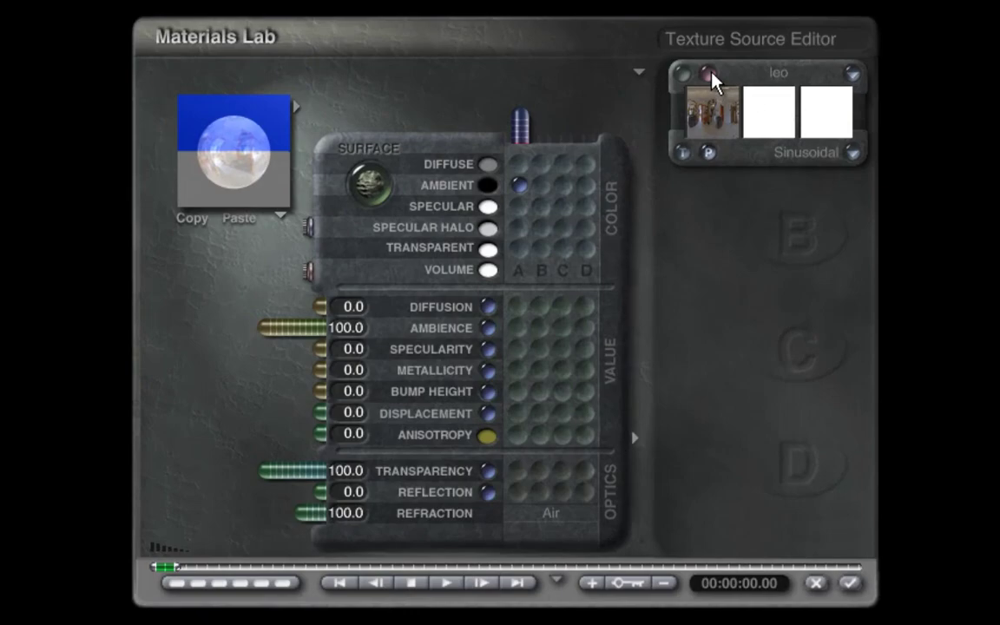
{"action": "left_click", "coordinate": [710, 74]}
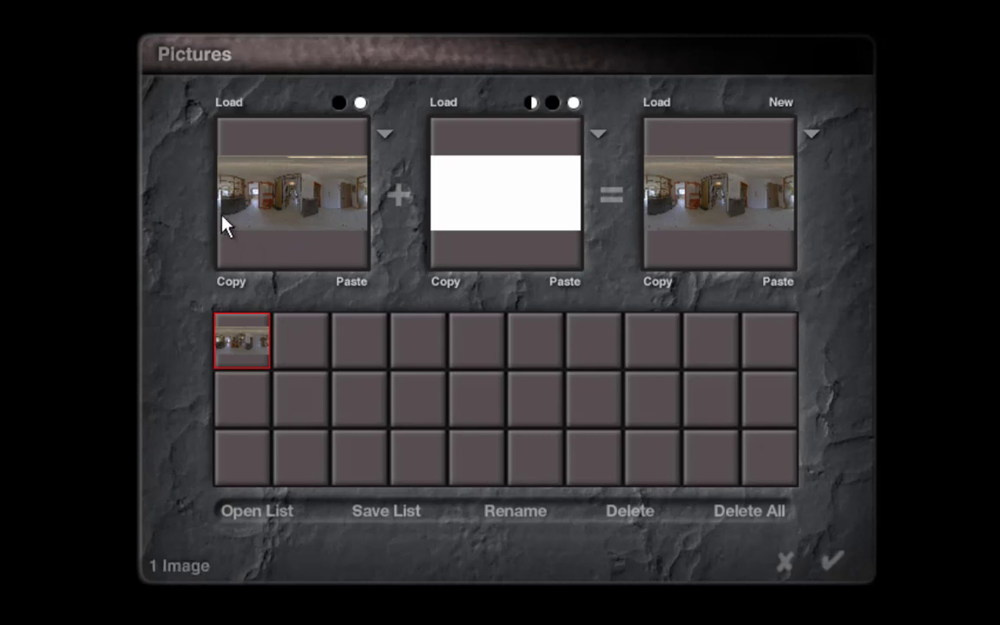
{"action": "left_click", "coordinate": [786, 563]}
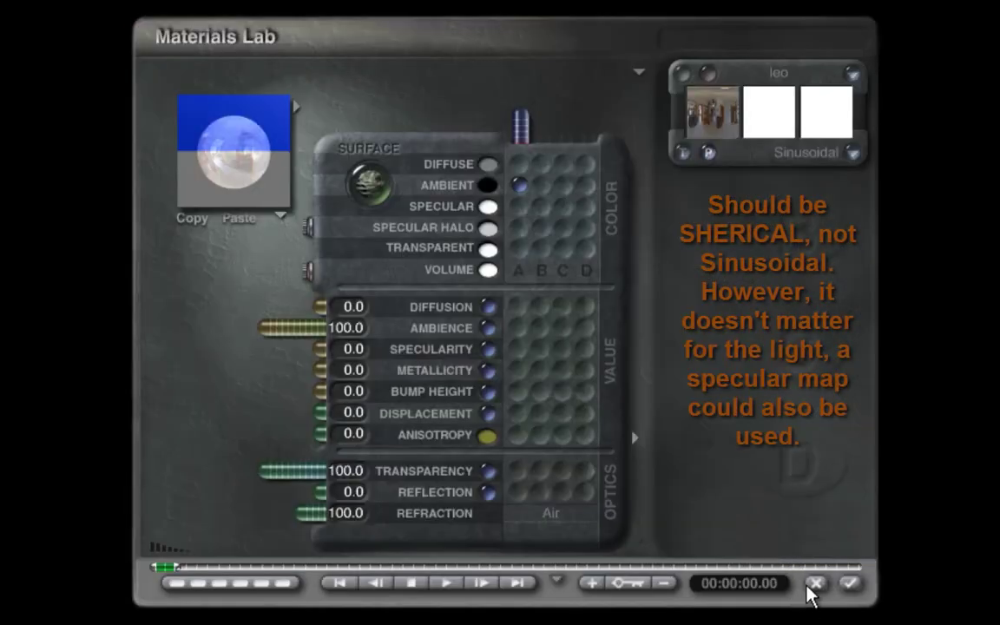
{"action": "left_click", "coordinate": [814, 584]}
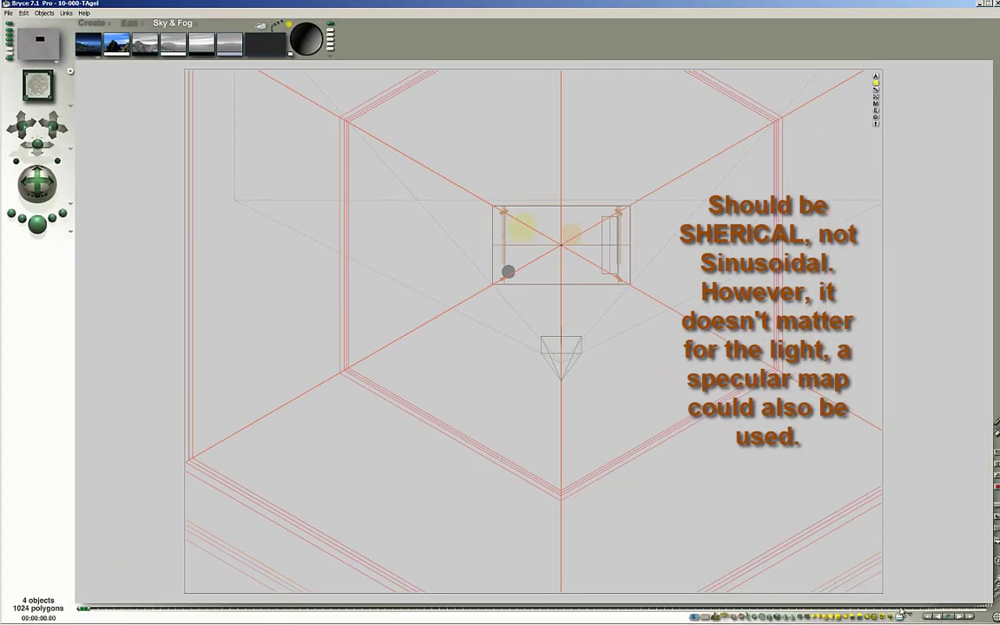
- Select the Firewall light by its family, open it in Light Lab and check which family its influence includes
{"action": "left_click", "coordinate": [906, 617]}
{"action": "left_click", "coordinate": [924, 609]}
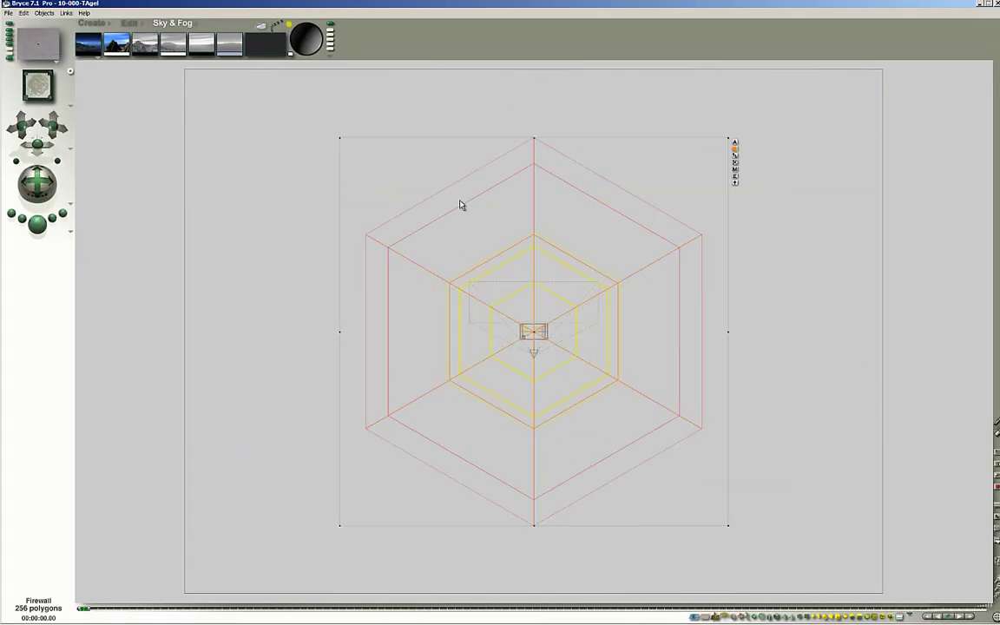
{"action": "left_click", "coordinate": [861, 103]}
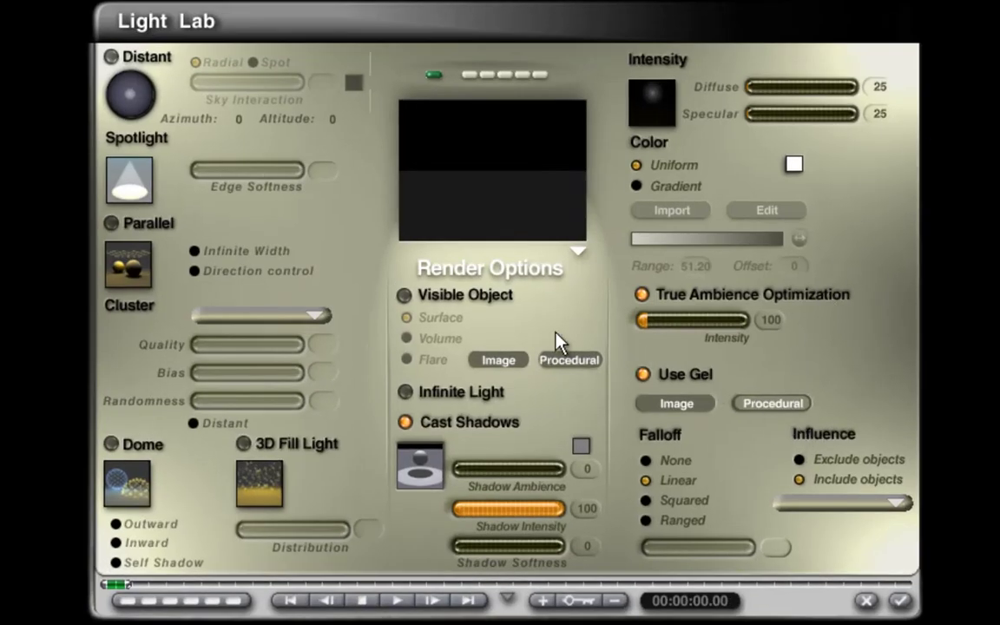
{"action": "left_click", "coordinate": [905, 511]}
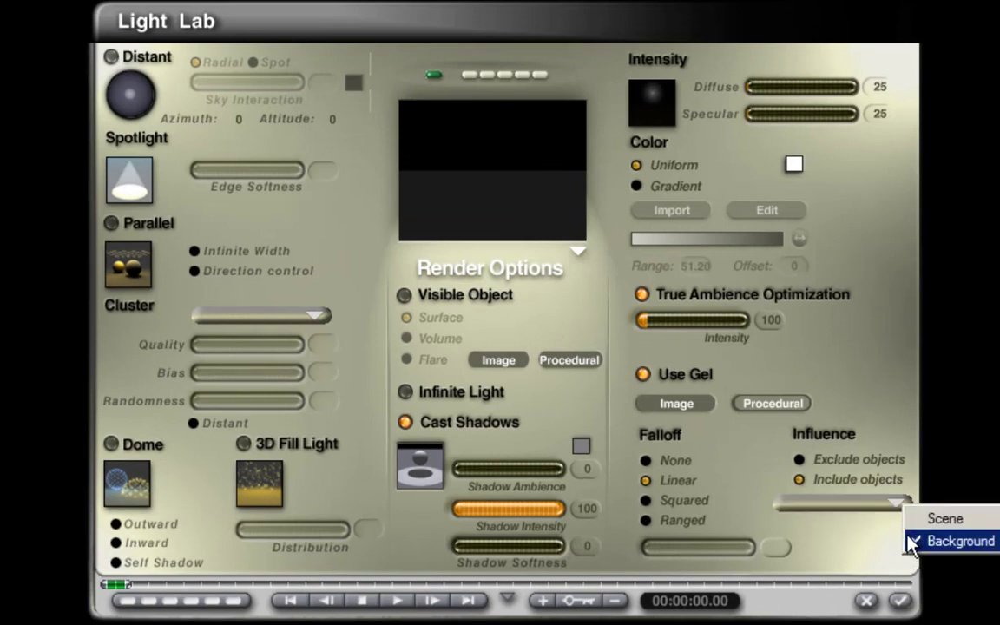
{"action": "left_click", "coordinate": [844, 560]}
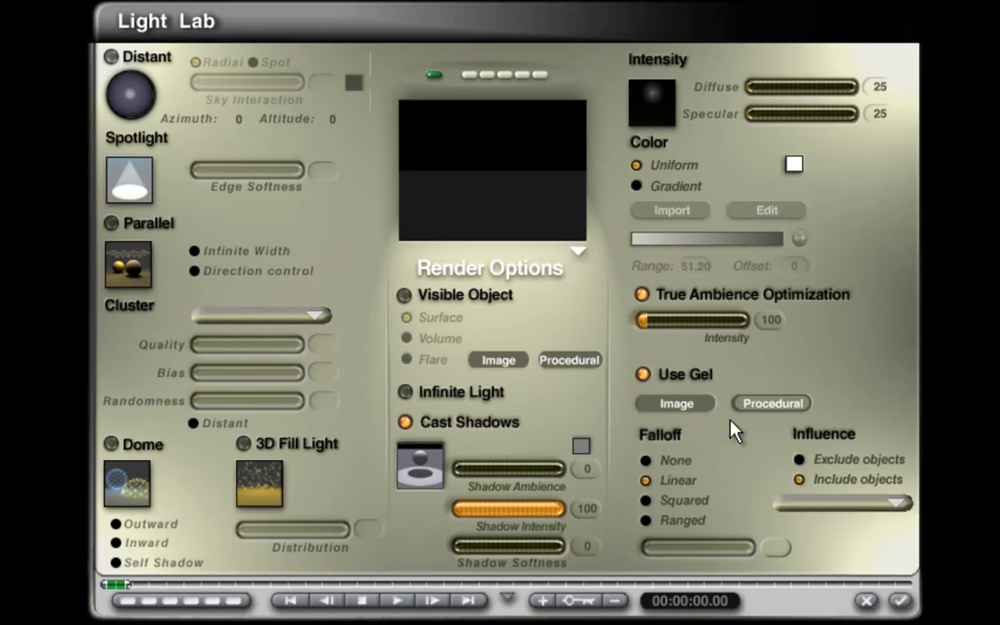
- Inspect the Firewall light's procedural gel material, leave both labs without changes and return to Camera View
{"action": "left_click", "coordinate": [760, 405]}
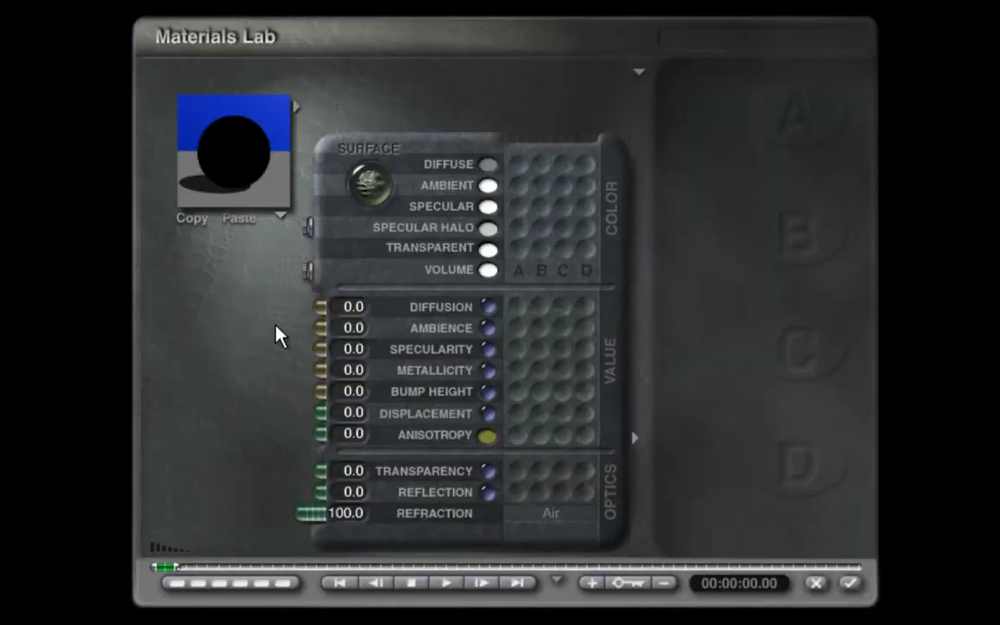
{"action": "left_click", "coordinate": [817, 584]}
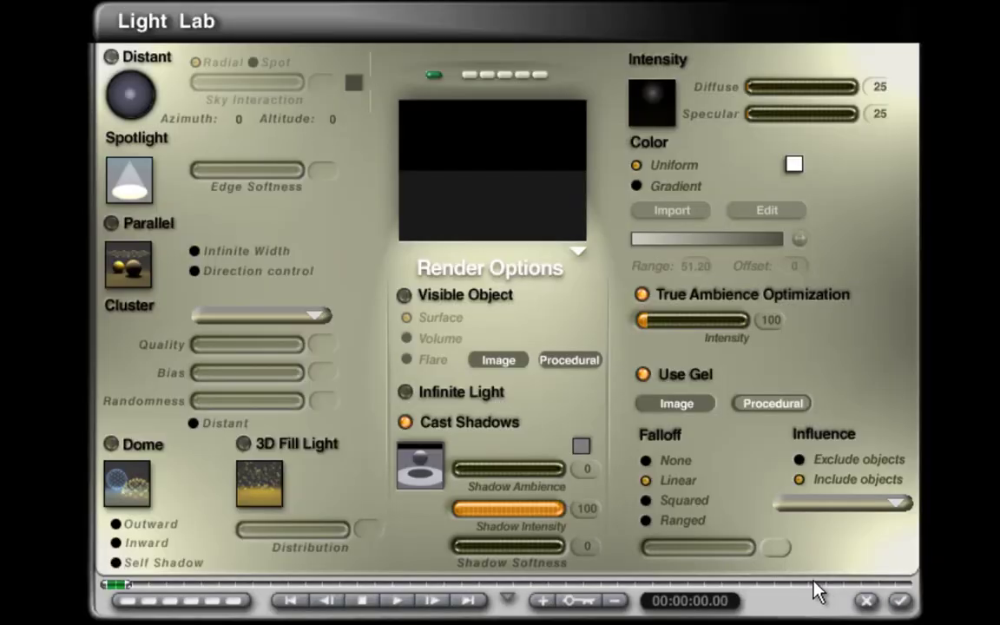
{"action": "left_click", "coordinate": [819, 565]}
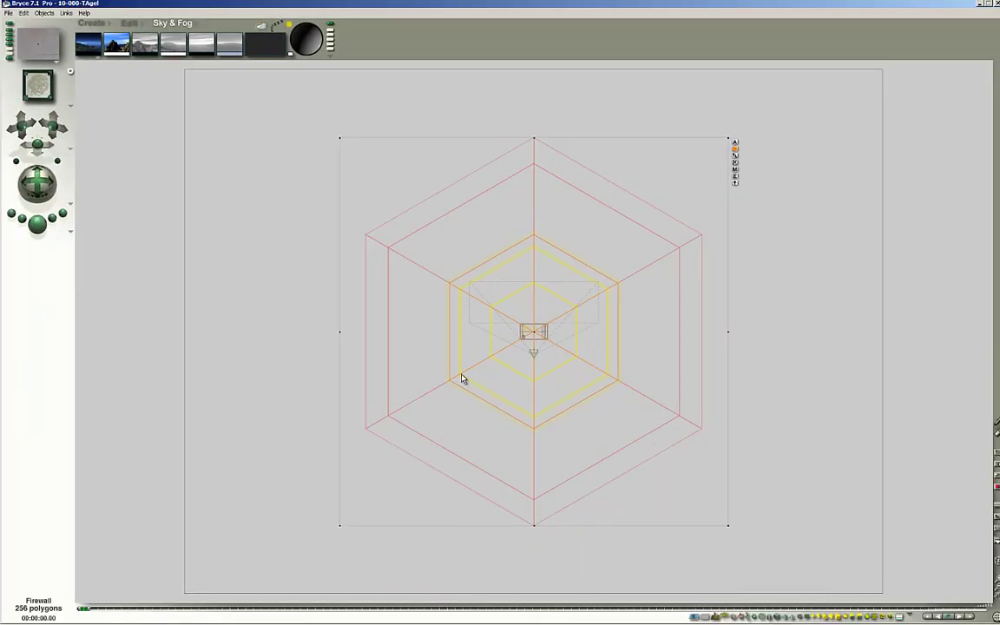
{"action": "left_click", "coordinate": [68, 100]}
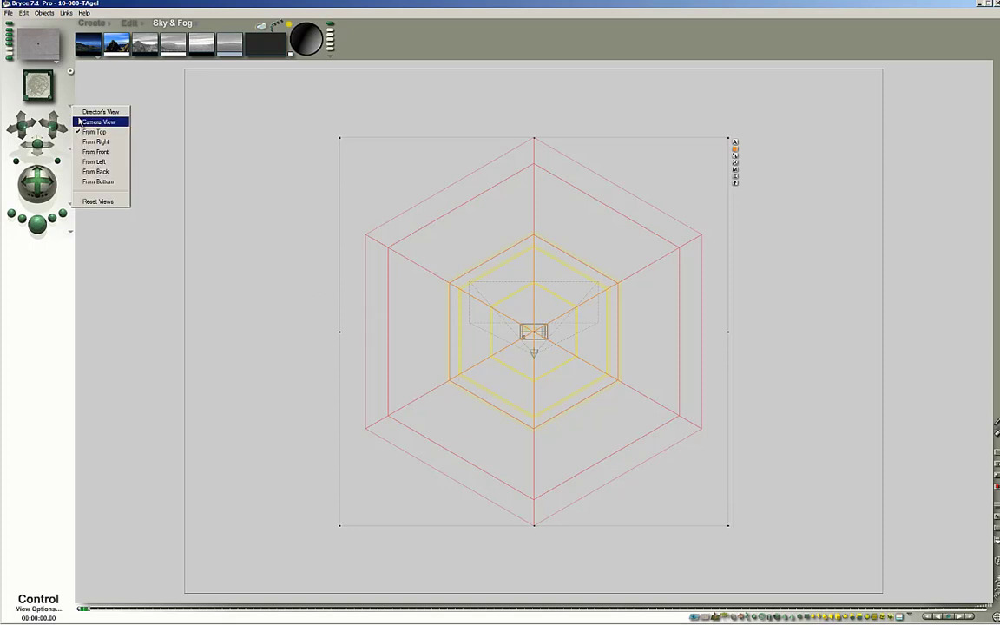
{"action": "left_click", "coordinate": [95, 121]}
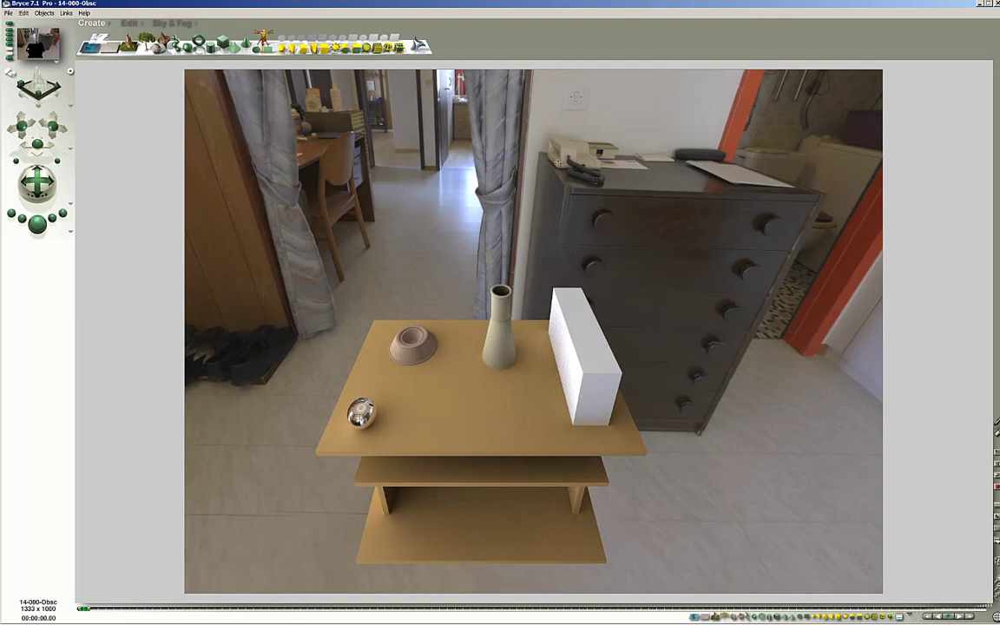
- Check the 14-000-Obsc scene's render options and the backdrop and Intensity options in its Sky Lab IBL settings
{"action": "left_click", "coordinate": [73, 235]}
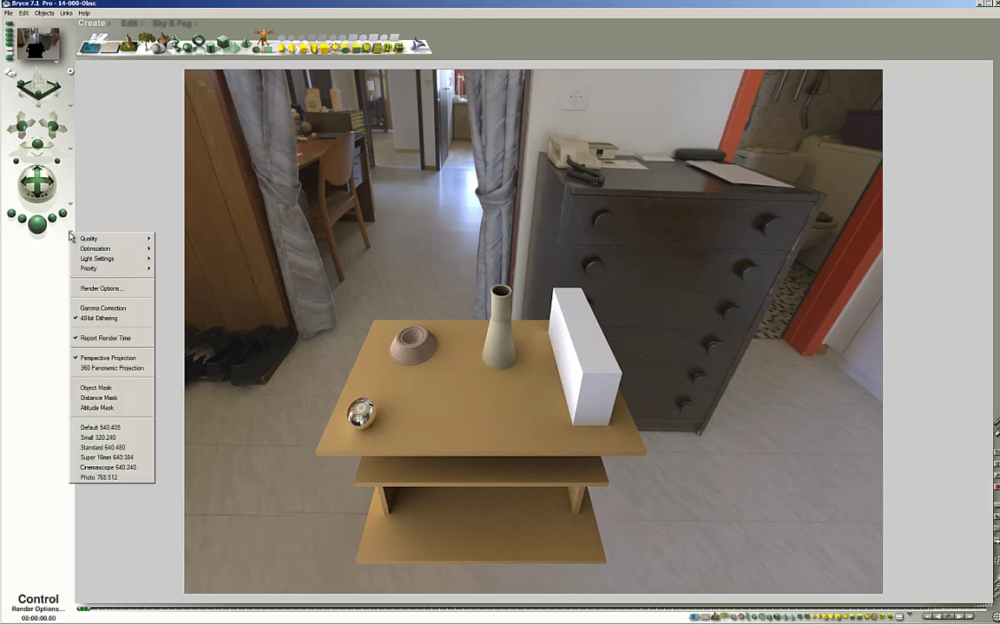
{"action": "left_click", "coordinate": [100, 285]}
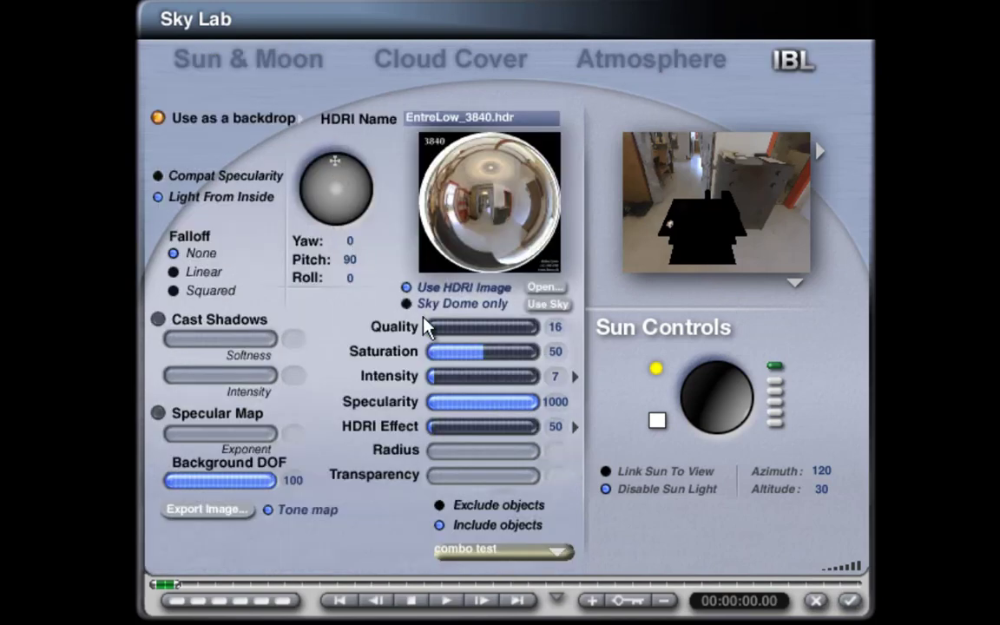
{"action": "left_click", "coordinate": [299, 123]}
{"action": "left_click", "coordinate": [272, 157]}
{"action": "left_click", "coordinate": [575, 379]}
{"action": "left_click", "coordinate": [612, 363]}
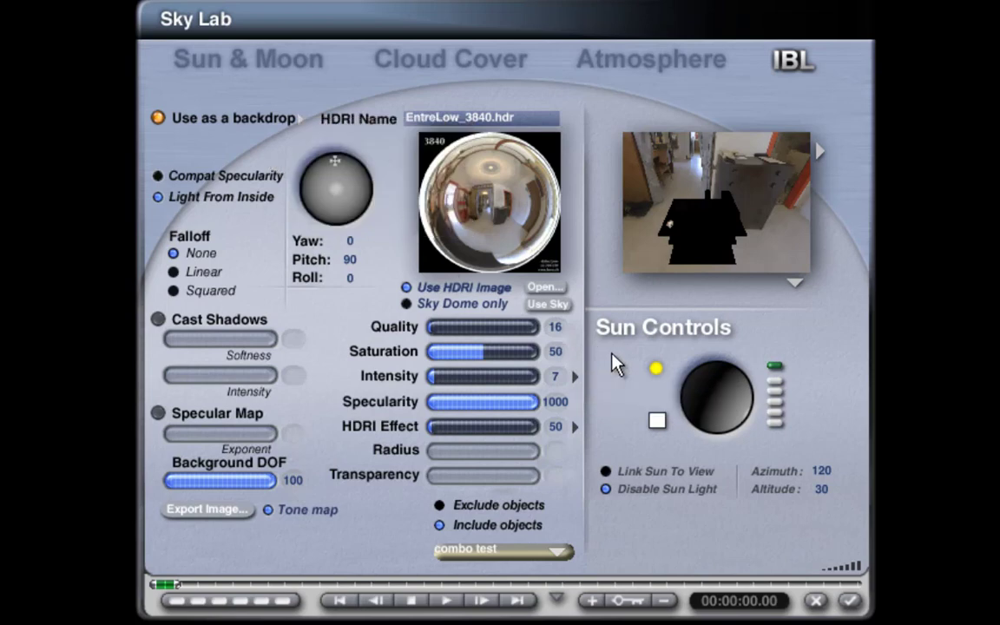
- Review the HDRI Effect and Intensity options of the EntreLow_3840.hdr lighting, and leave Sky Lab without changes
{"action": "left_click", "coordinate": [575, 426]}
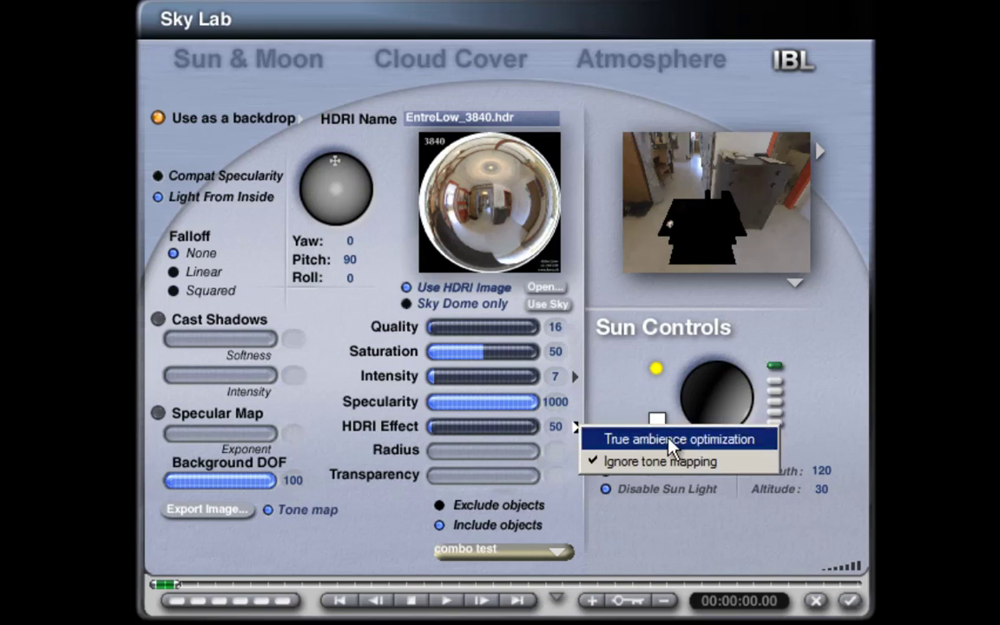
{"action": "left_click", "coordinate": [626, 413]}
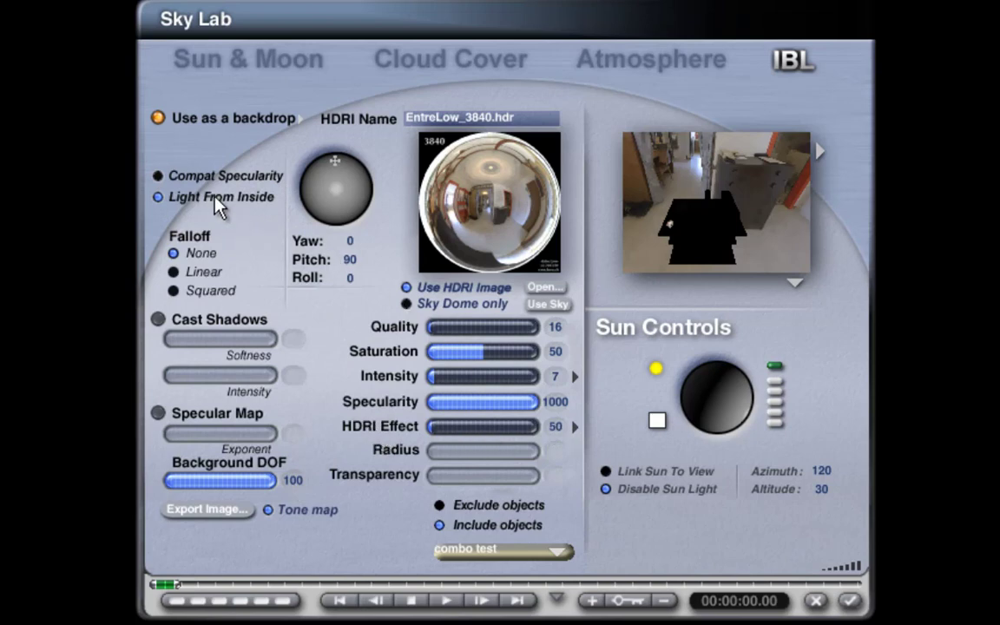
{"action": "left_click", "coordinate": [575, 377]}
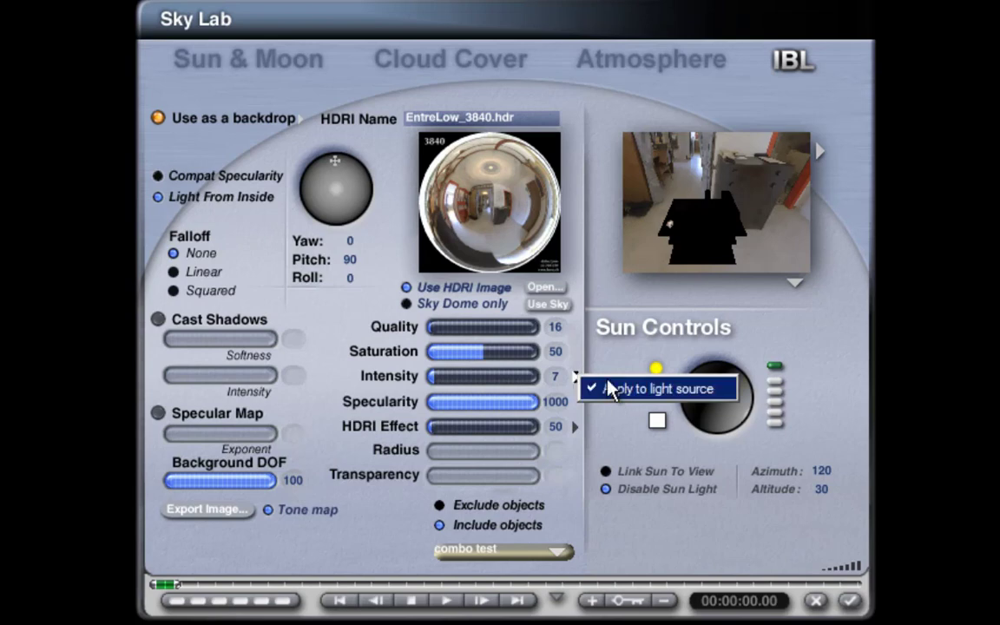
{"action": "left_click", "coordinate": [680, 415]}
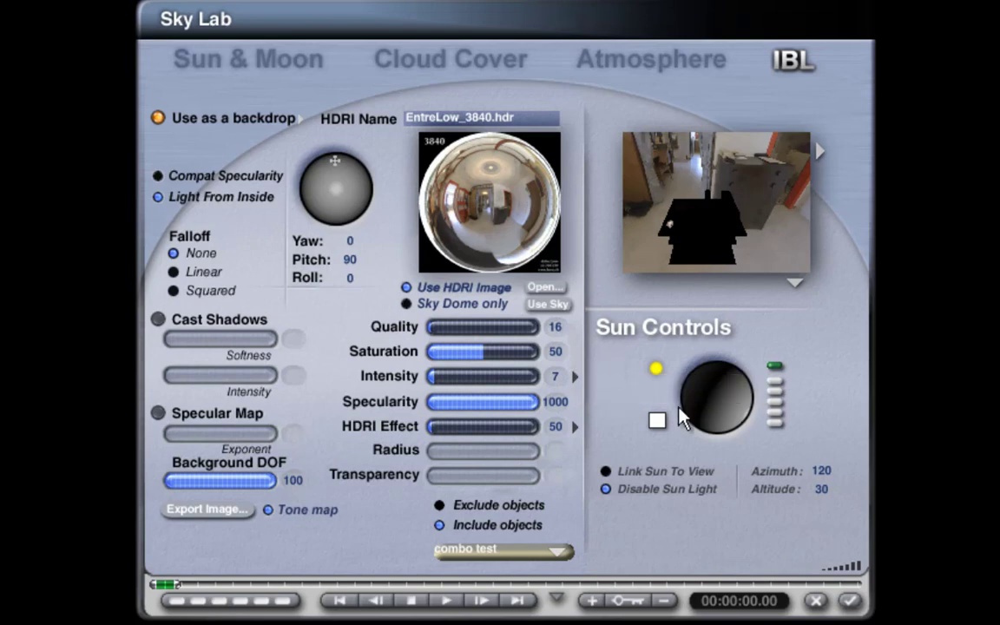
{"action": "left_click", "coordinate": [814, 603]}
- Open the 14-000-Obsc scene's radial light in Light Lab and check which family its influence includes
{"action": "key", "text": "ctrl+e"}
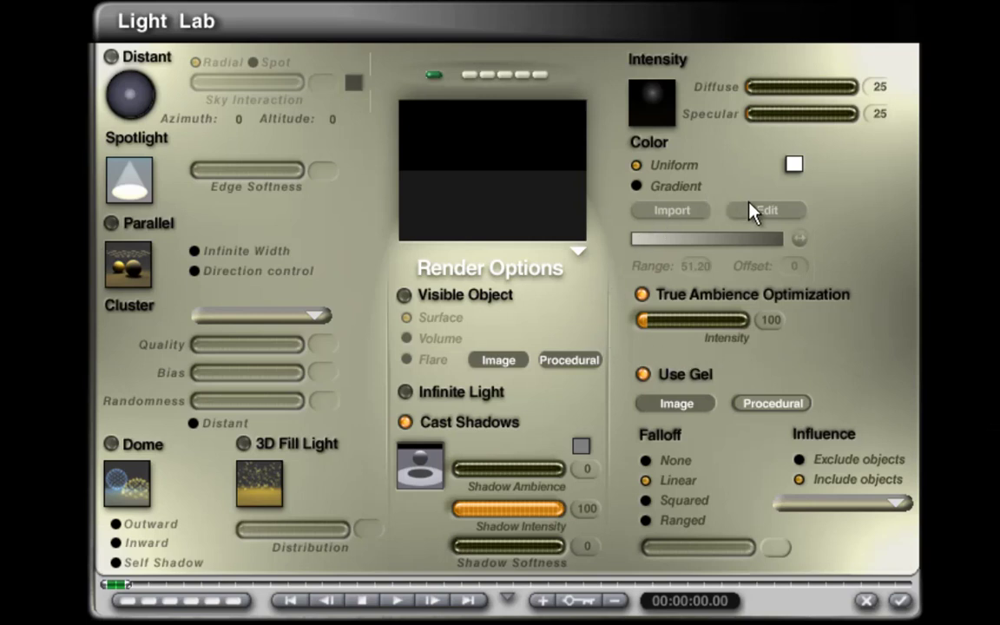
{"action": "left_click", "coordinate": [867, 502]}
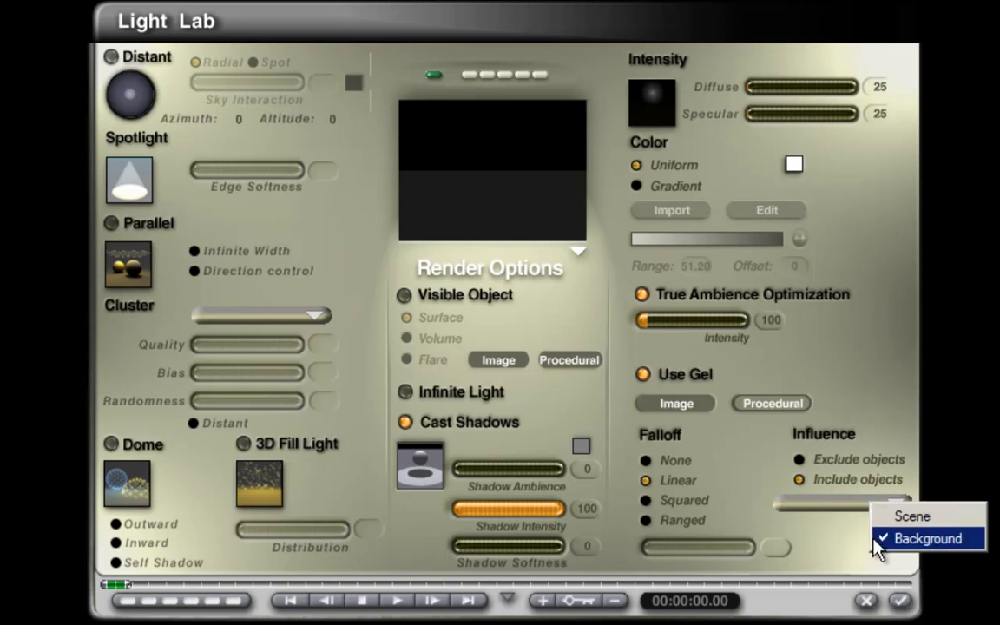
{"action": "left_click", "coordinate": [841, 531]}
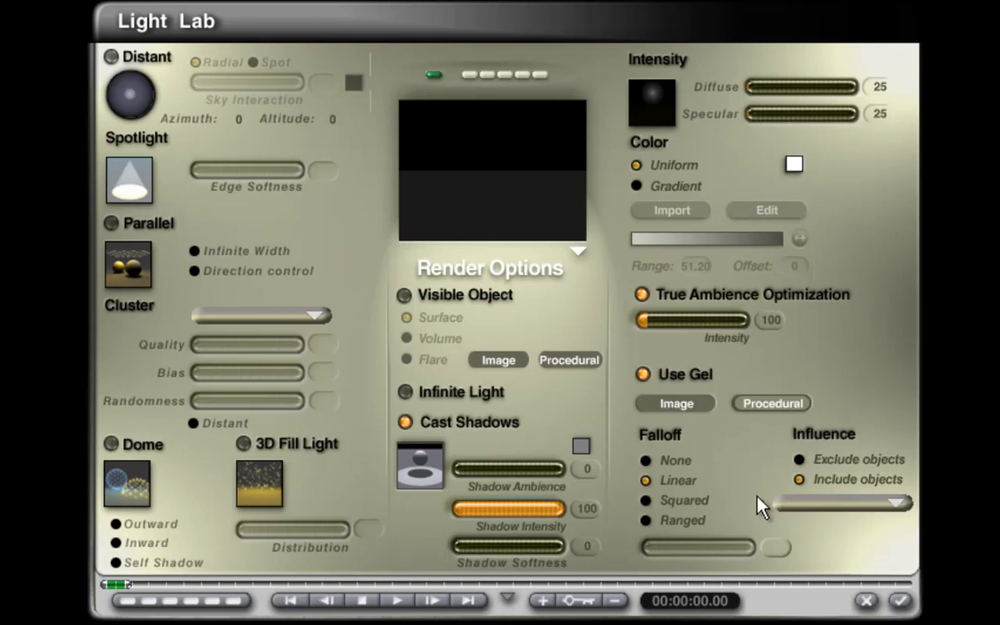
- Try a white diffuse colour with an HSV value of 255 on the light's procedural gel material, and cancel both labs
{"action": "left_click", "coordinate": [748, 403]}
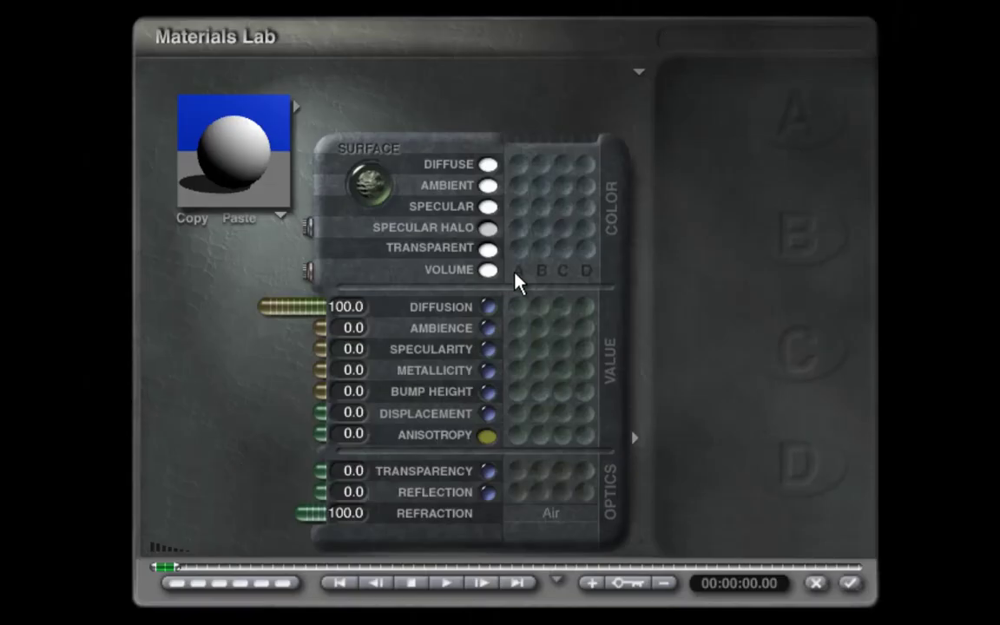
{"action": "left_click", "coordinate": [307, 271]}
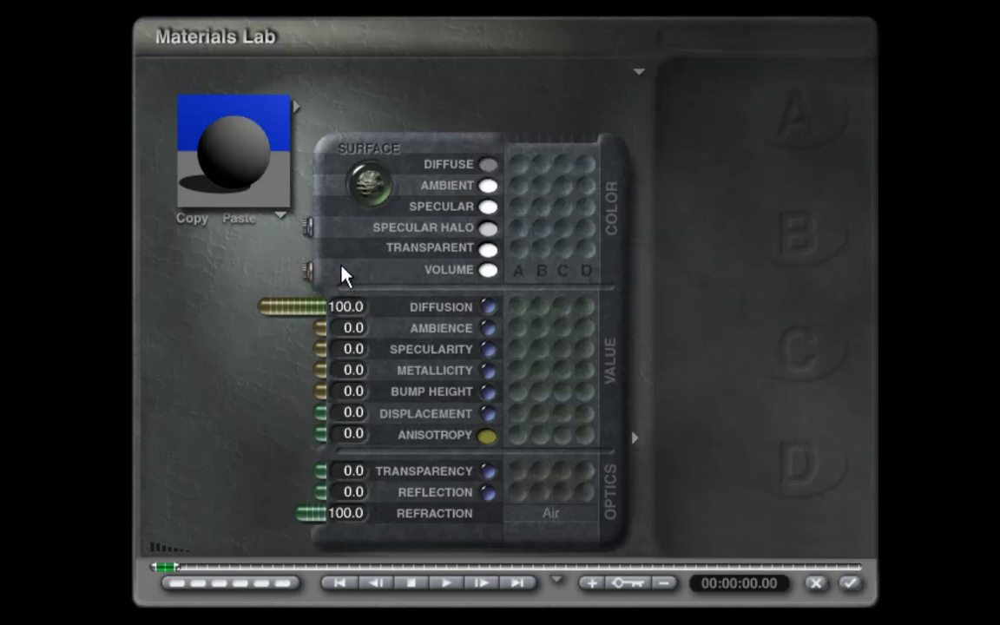
{"action": "left_click", "coordinate": [488, 167]}
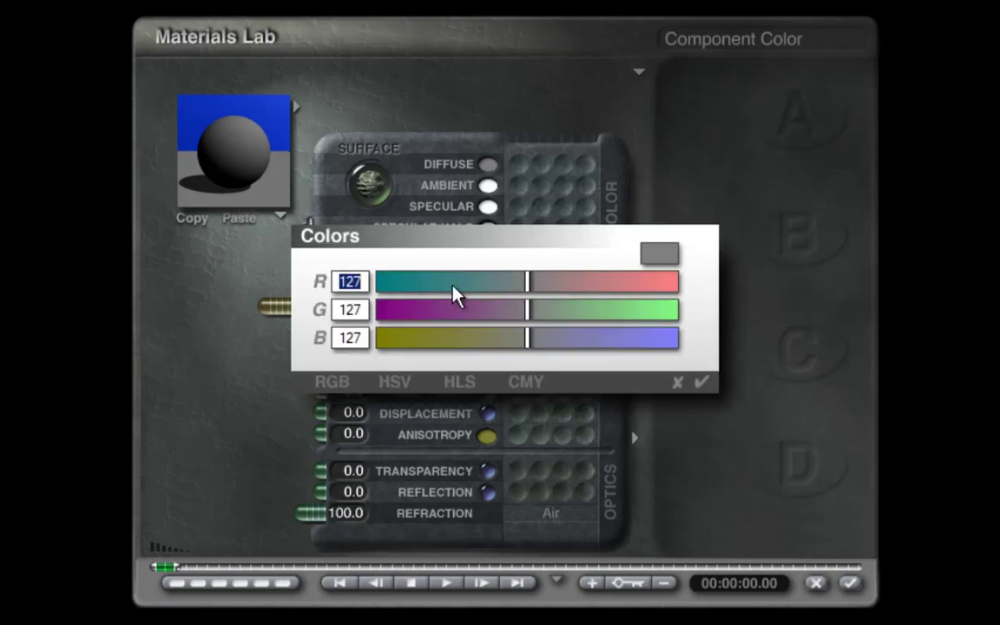
{"action": "left_click", "coordinate": [395, 382]}
{"action": "left_click_drag", "start_coordinate": [484, 338], "coordinate": [787, 363]}
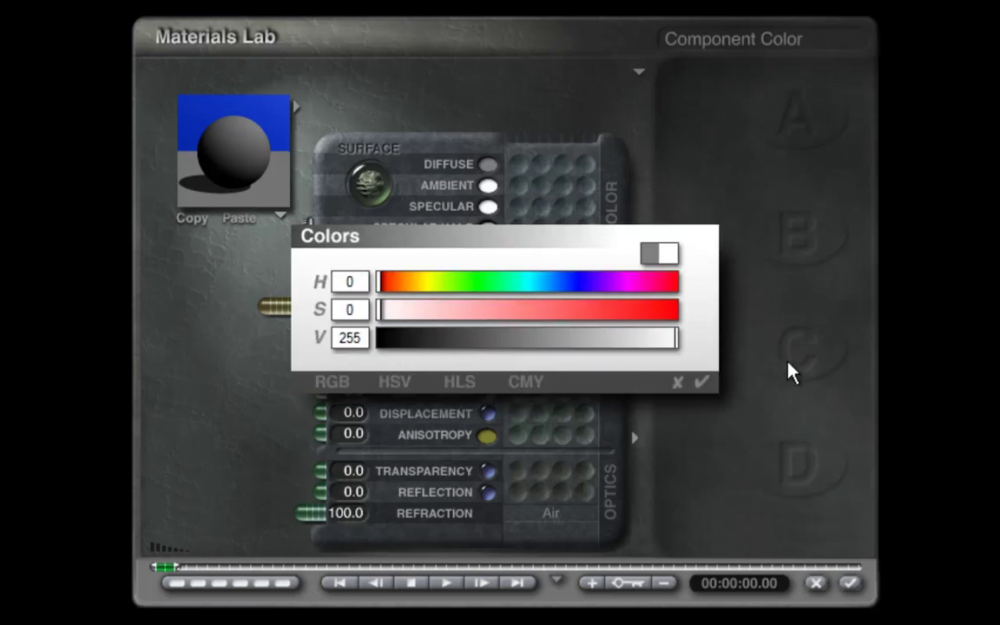
{"action": "left_click", "coordinate": [705, 382]}
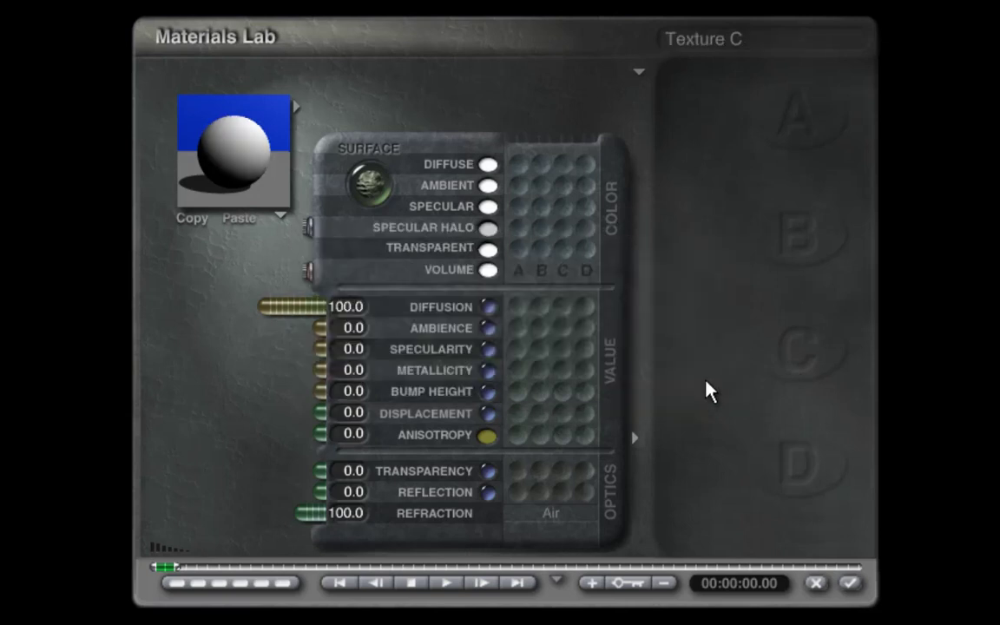
{"action": "left_click", "coordinate": [817, 583]}
{"action": "left_click", "coordinate": [865, 600]}
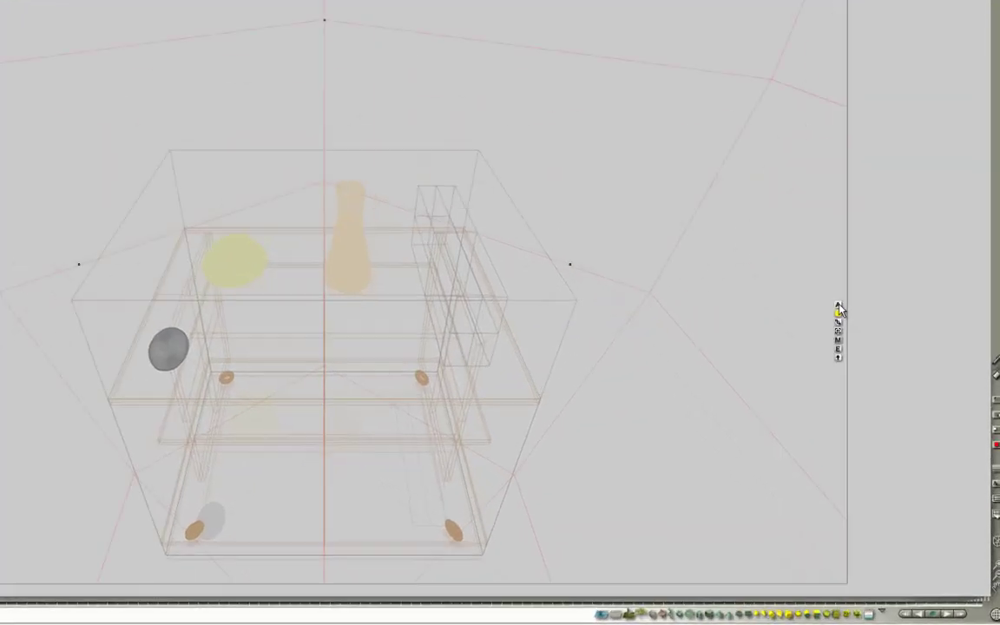
- Check the object attributes of the Background object and dismiss them without changes
{"action": "left_click", "coordinate": [876, 383]}
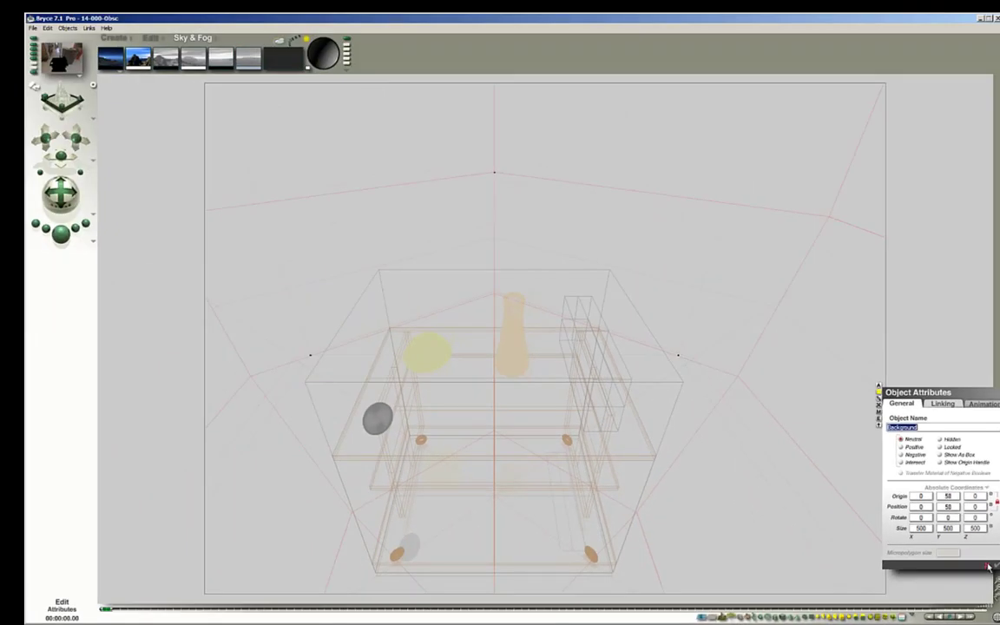
{"action": "left_click", "coordinate": [989, 566]}
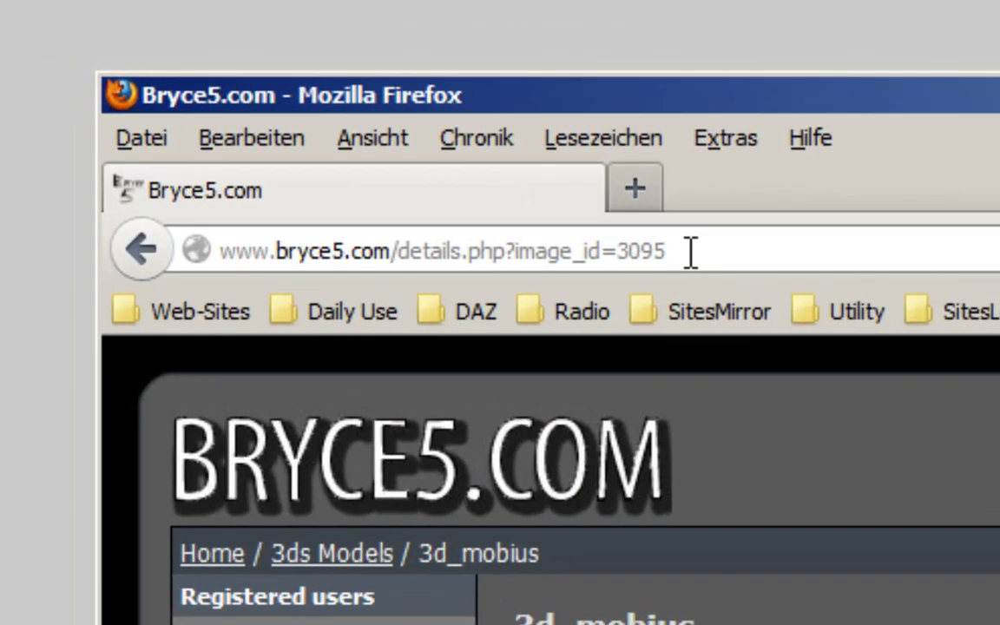
- Examine the teapot scene's Sky Lab IBL settings, including the backdrop and Intensity options for Entre_3840.hdr
{"action": "left_click", "coordinate": [267, 97]}
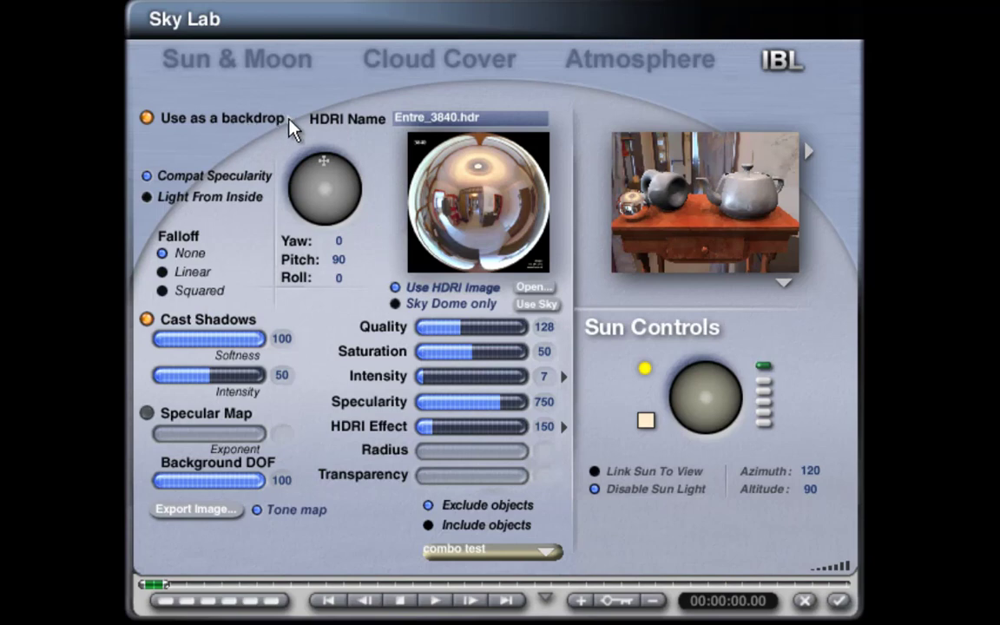
{"action": "left_click", "coordinate": [289, 119]}
{"action": "left_click", "coordinate": [564, 377]}
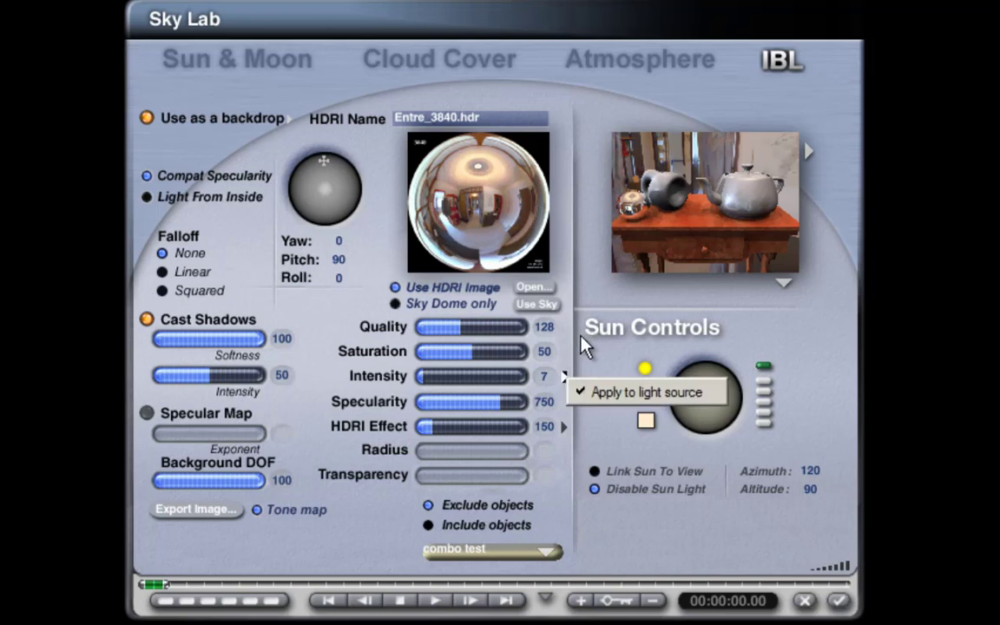
{"action": "left_click", "coordinate": [575, 341]}
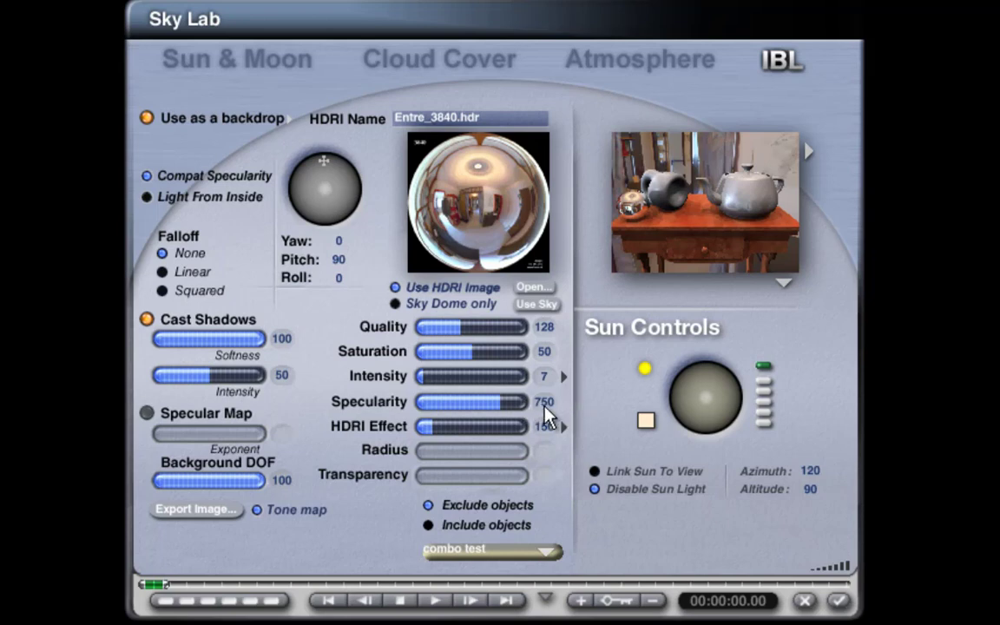
{"action": "left_click", "coordinate": [564, 376]}
{"action": "left_click", "coordinate": [580, 369]}
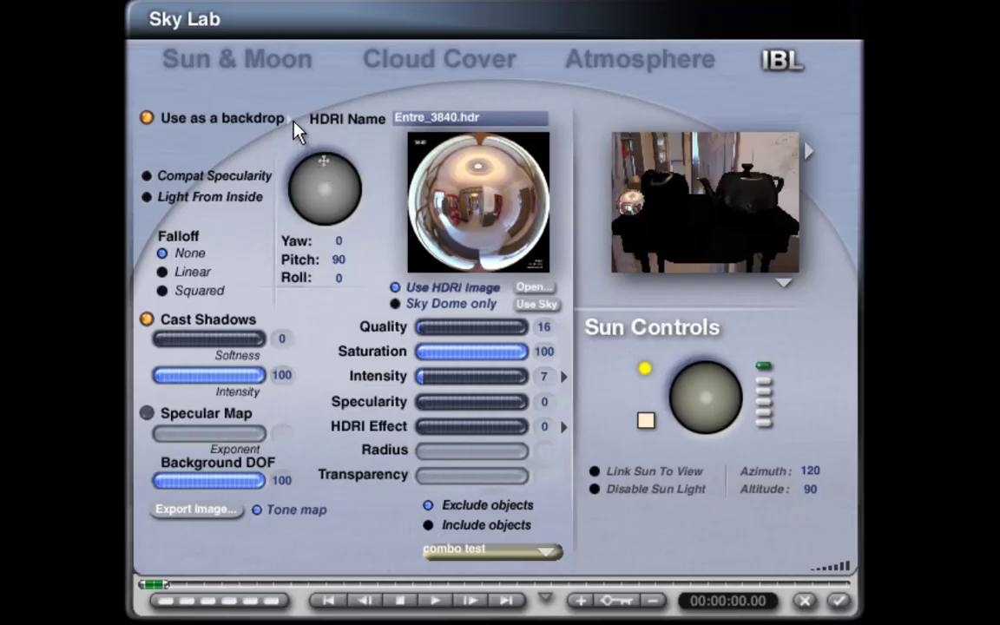
- Check the backdrop and HDRI Effect options in the 26-HdriTaGel scene's IBL settings, and close Sky Lab
{"action": "left_click", "coordinate": [293, 124]}
{"action": "left_click", "coordinate": [243, 94]}
{"action": "left_click", "coordinate": [563, 426]}
{"action": "left_click", "coordinate": [838, 600]}
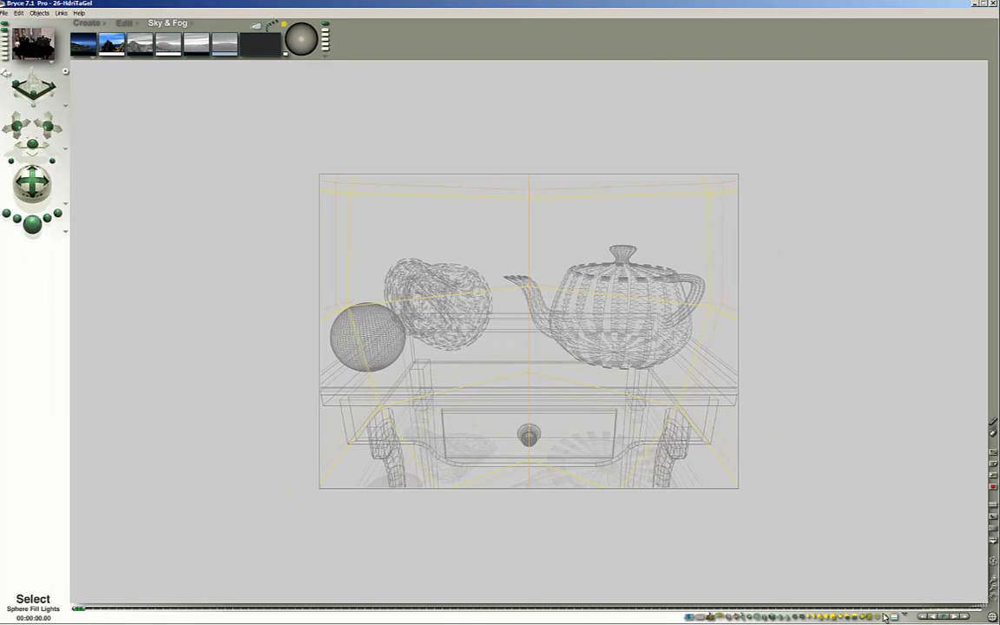
- Select the Family 4 lights and check their Light Lab settings, including the list of objects they influence
{"action": "left_click", "coordinate": [883, 616]}
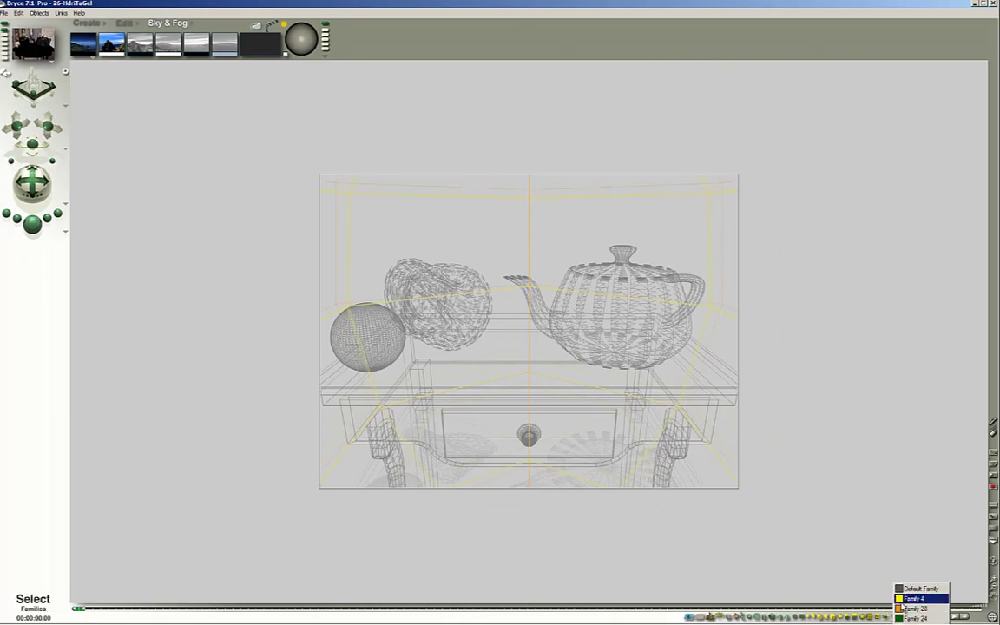
{"action": "left_click", "coordinate": [901, 603]}
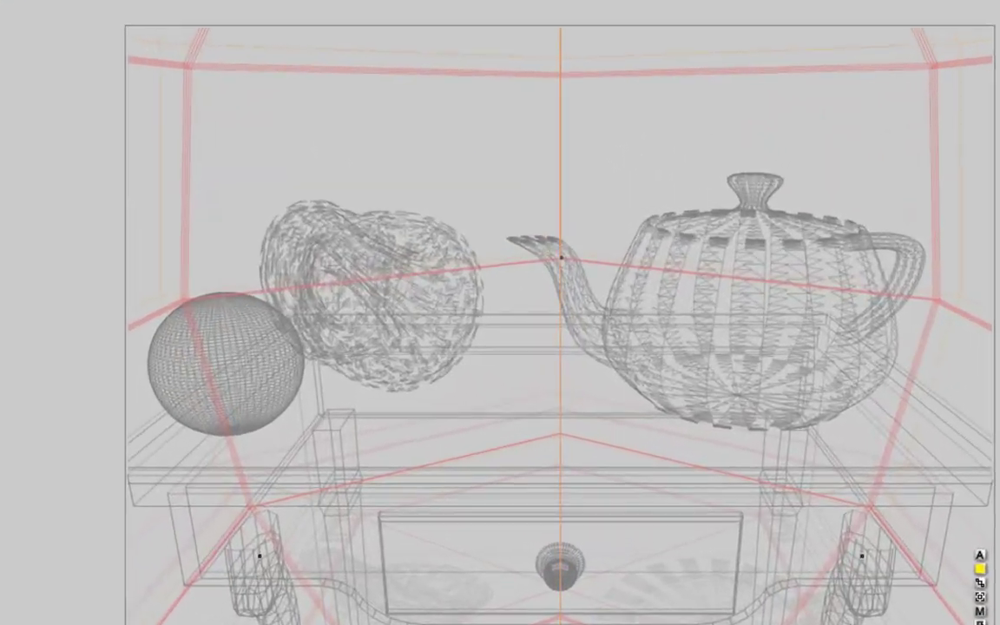
{"action": "left_click", "coordinate": [838, 529]}
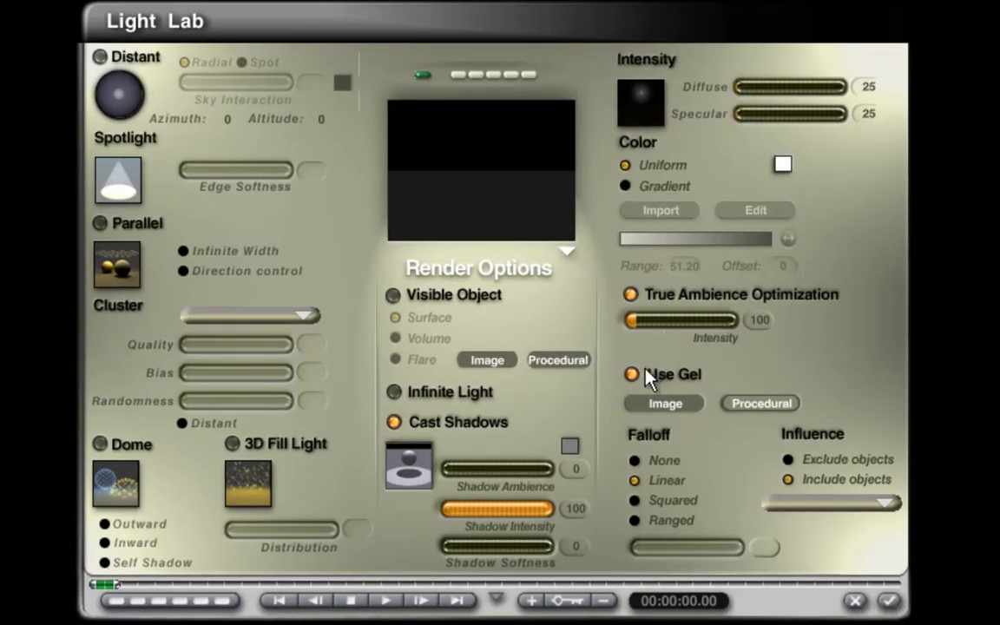
{"action": "left_click", "coordinate": [866, 506]}
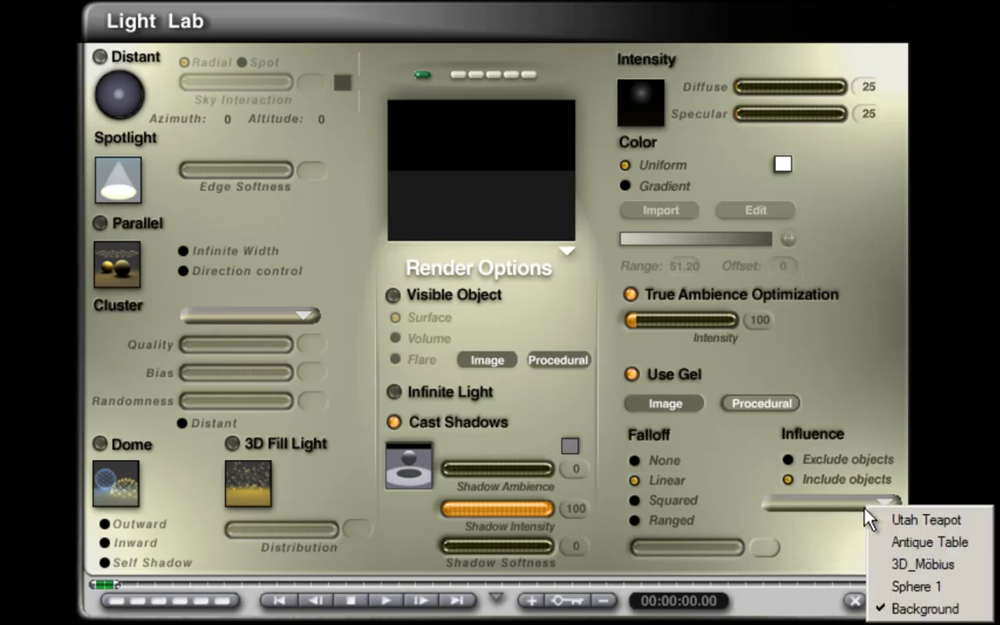
{"action": "left_click", "coordinate": [851, 387]}
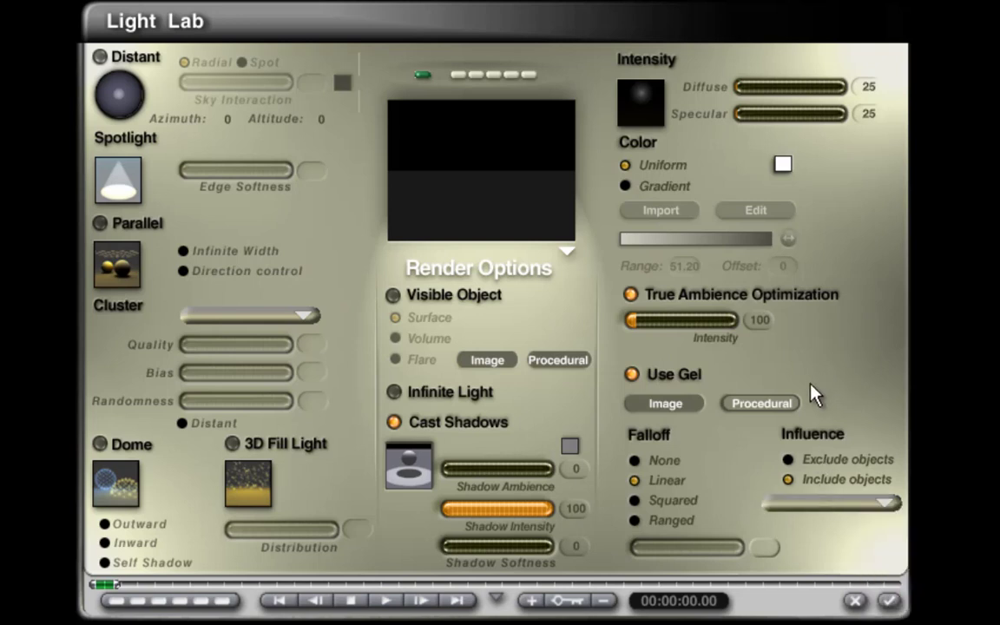
- Inspect the light's procedural gel material, and cancel both Materials Lab and Light Lab
{"action": "left_click", "coordinate": [761, 403]}
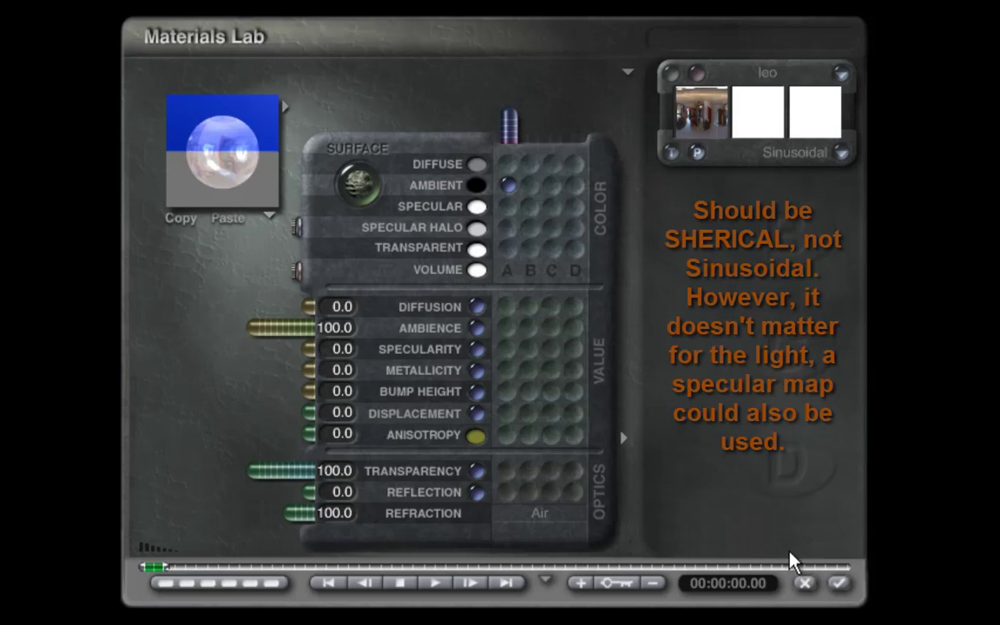
{"action": "left_click", "coordinate": [805, 583]}
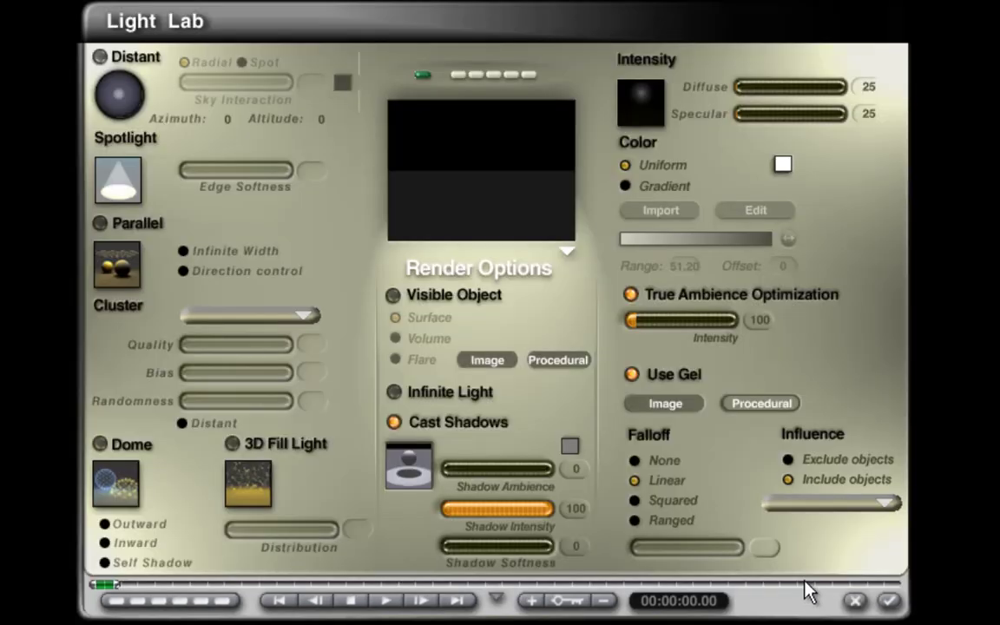
{"action": "left_click", "coordinate": [855, 601]}
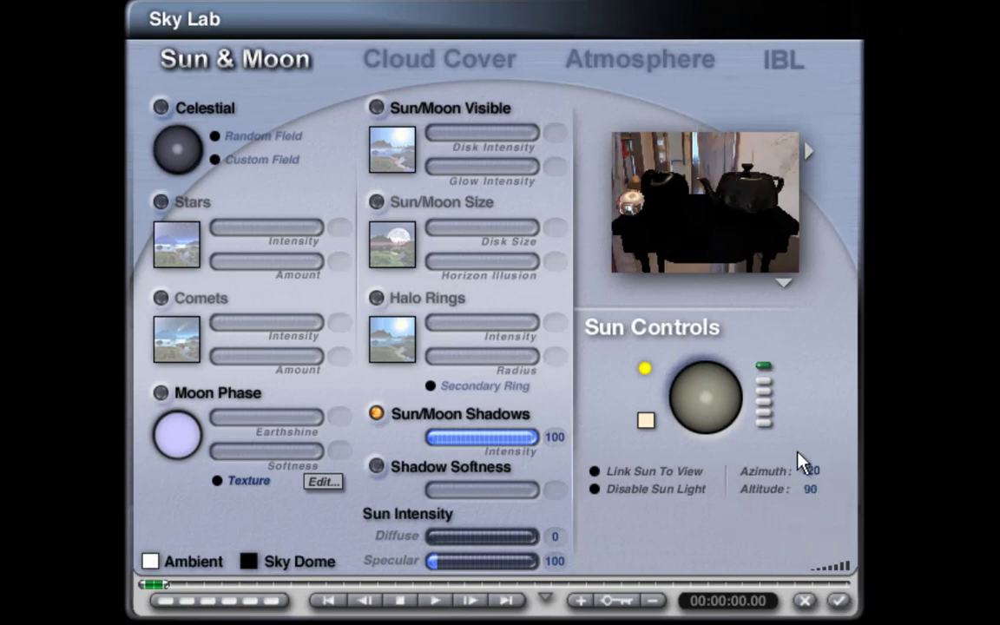
- Review the Sun & Moon sky settings and the scene's render options, dismissing both without changes
{"action": "left_click", "coordinate": [804, 601]}
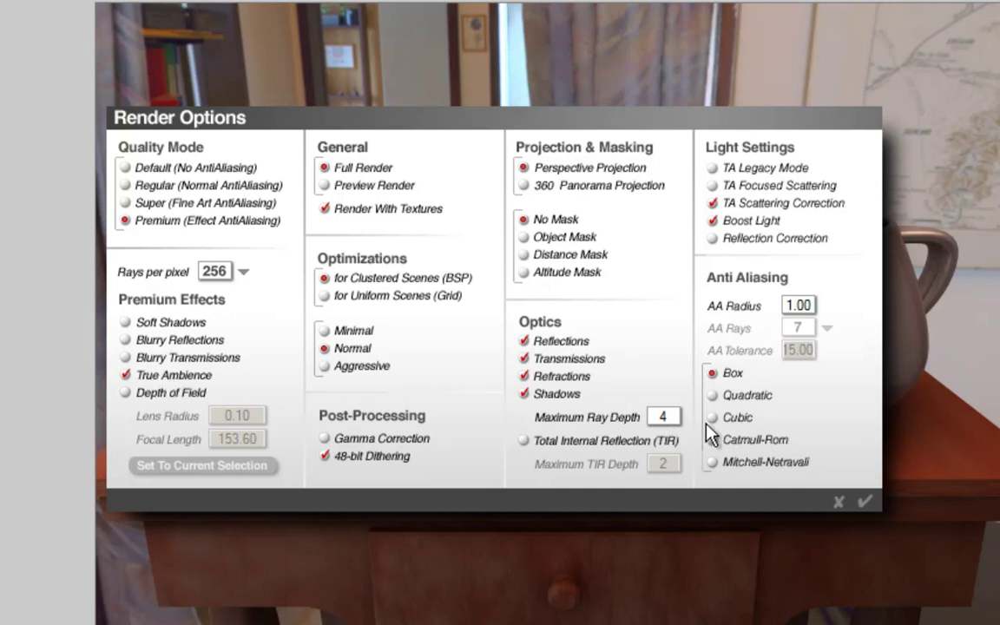
{"action": "left_click", "coordinate": [840, 505]}
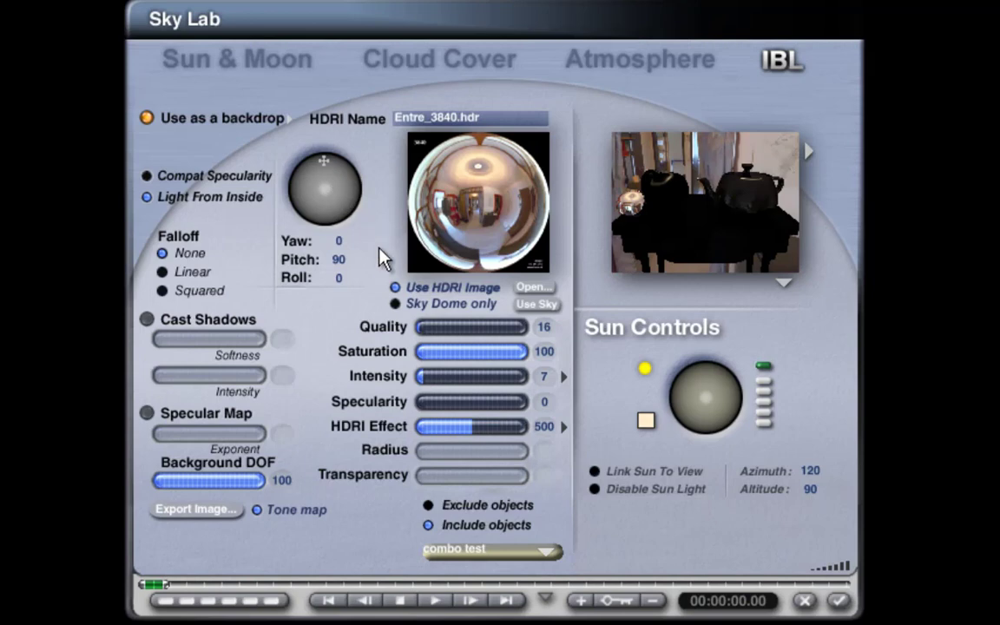
- Check the Sun & Moon settings and the IBL backdrop blending options for Entre_3840.hdr
{"action": "left_click", "coordinate": [201, 63]}
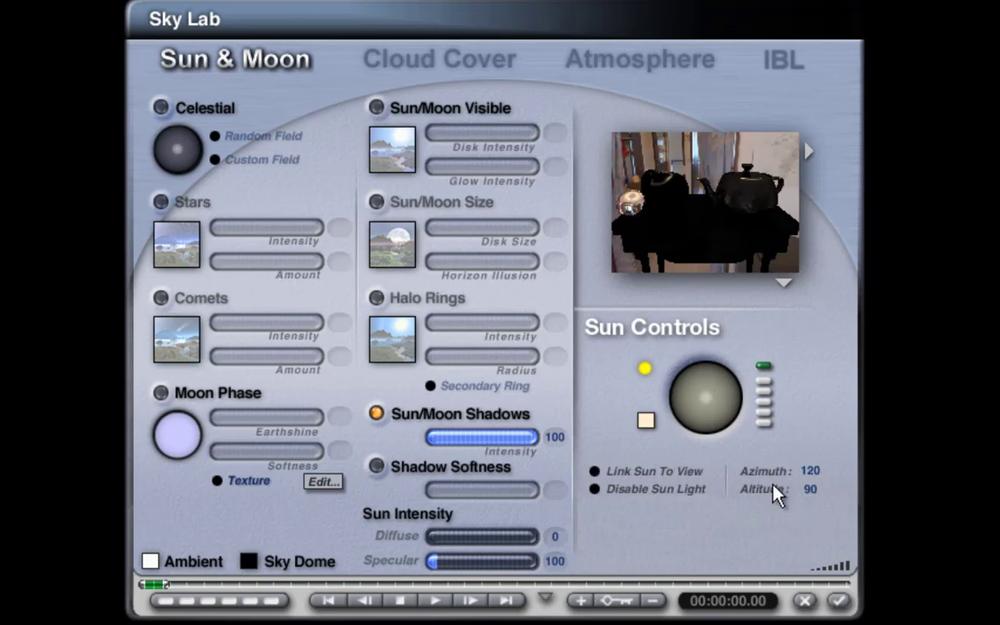
{"action": "left_click", "coordinate": [777, 62]}
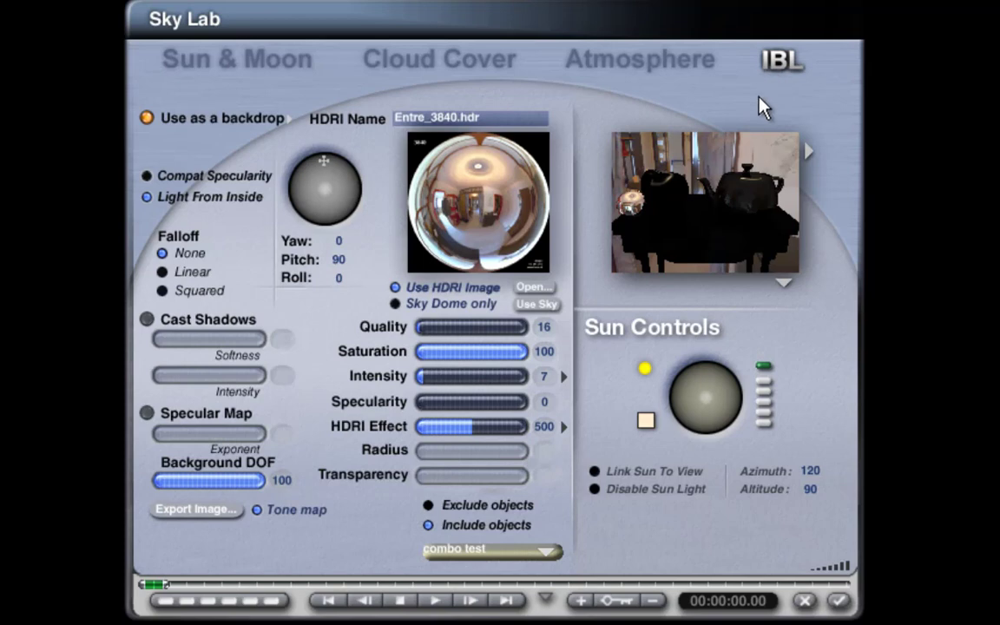
{"action": "left_click", "coordinate": [288, 121]}
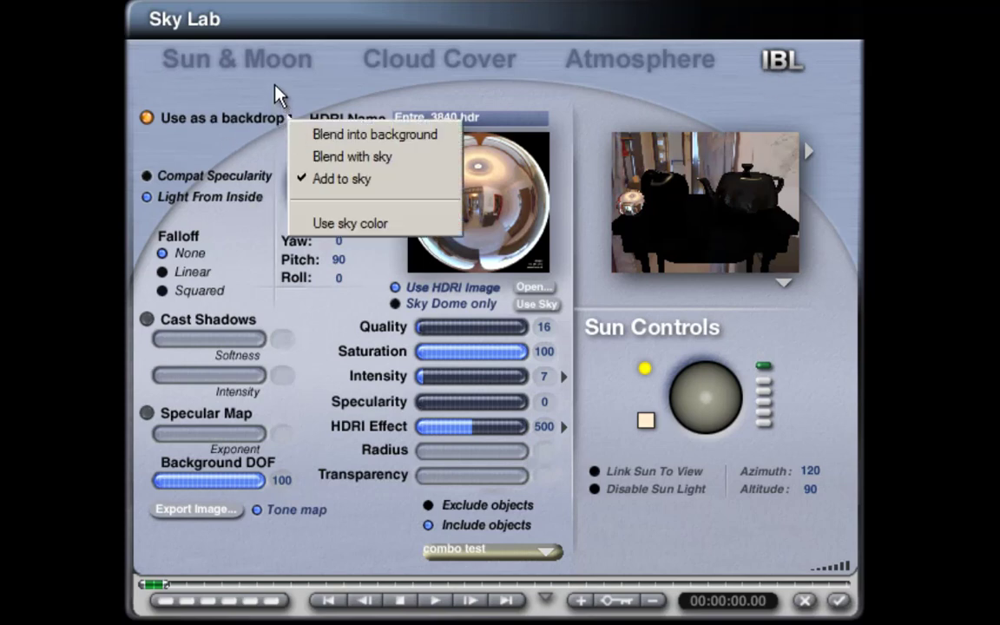
{"action": "left_click", "coordinate": [277, 95]}
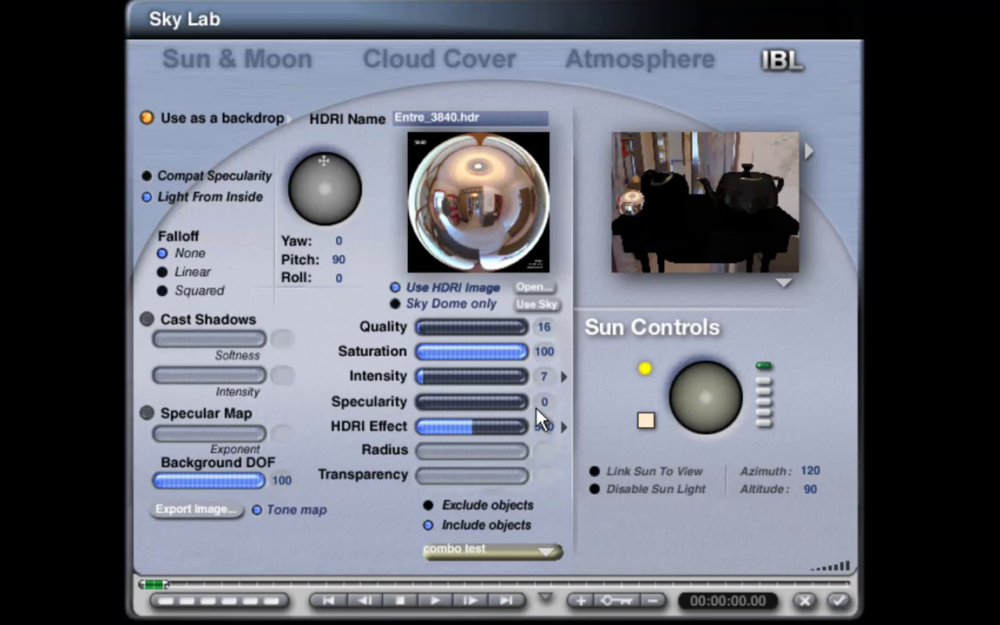
- Check the extra options for IBL Intensity and HDRI Effect, and cancel Sky Lab
{"action": "left_click", "coordinate": [565, 380]}
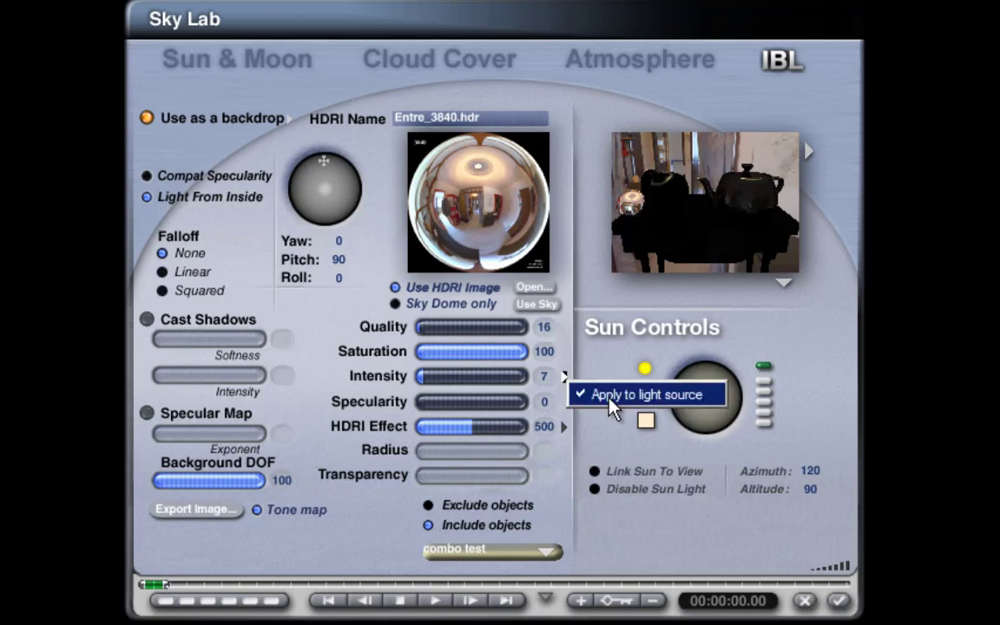
{"action": "left_click", "coordinate": [597, 367]}
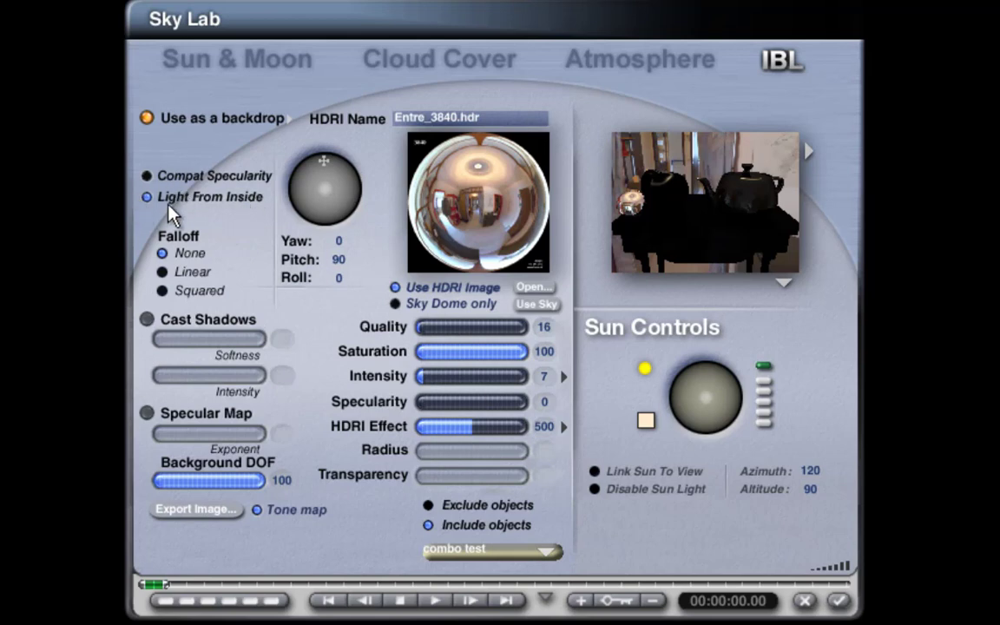
{"action": "left_click", "coordinate": [564, 427]}
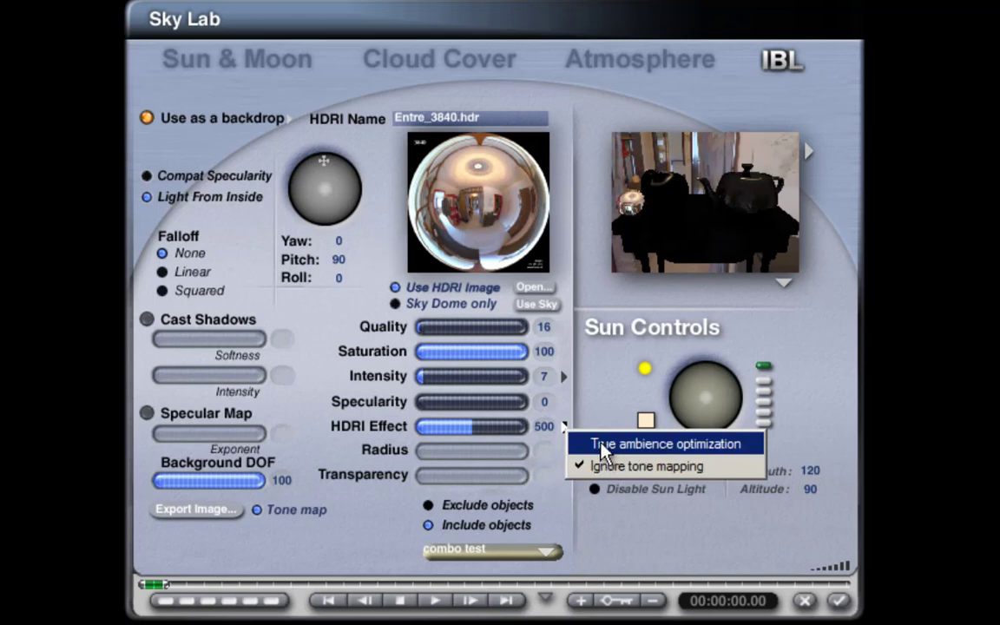
{"action": "left_click", "coordinate": [596, 417]}
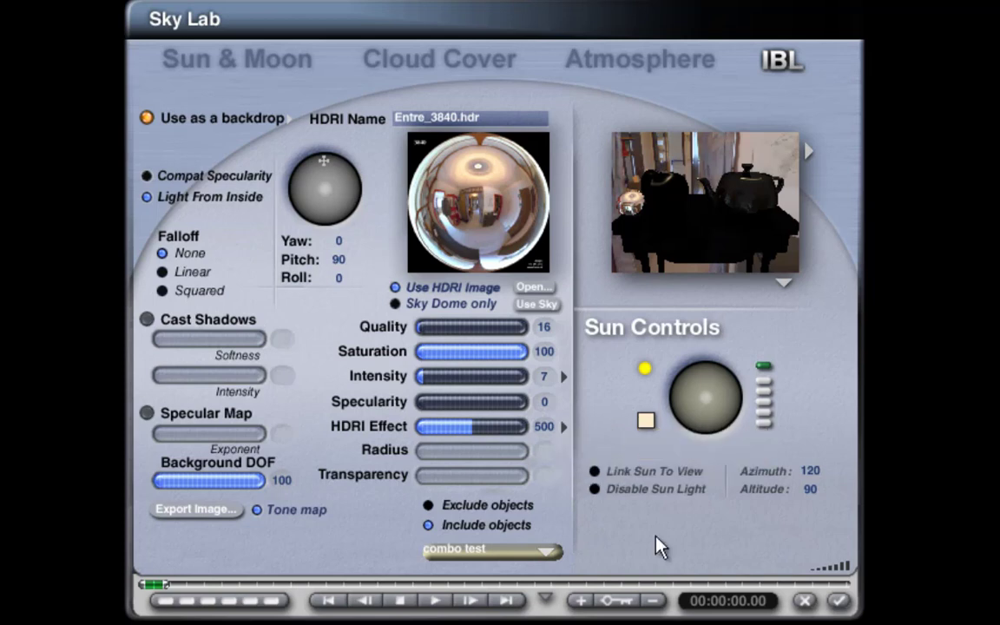
{"action": "left_click", "coordinate": [803, 600]}
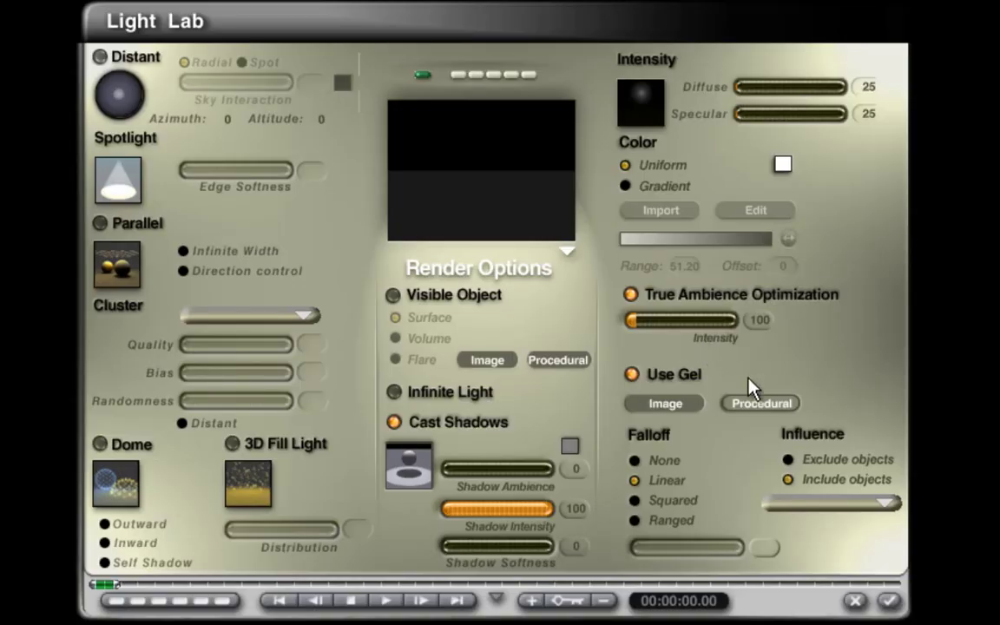
- Examine the light's influenced objects and its plain procedural gel material, and cancel both labs
{"action": "left_click", "coordinate": [855, 508]}
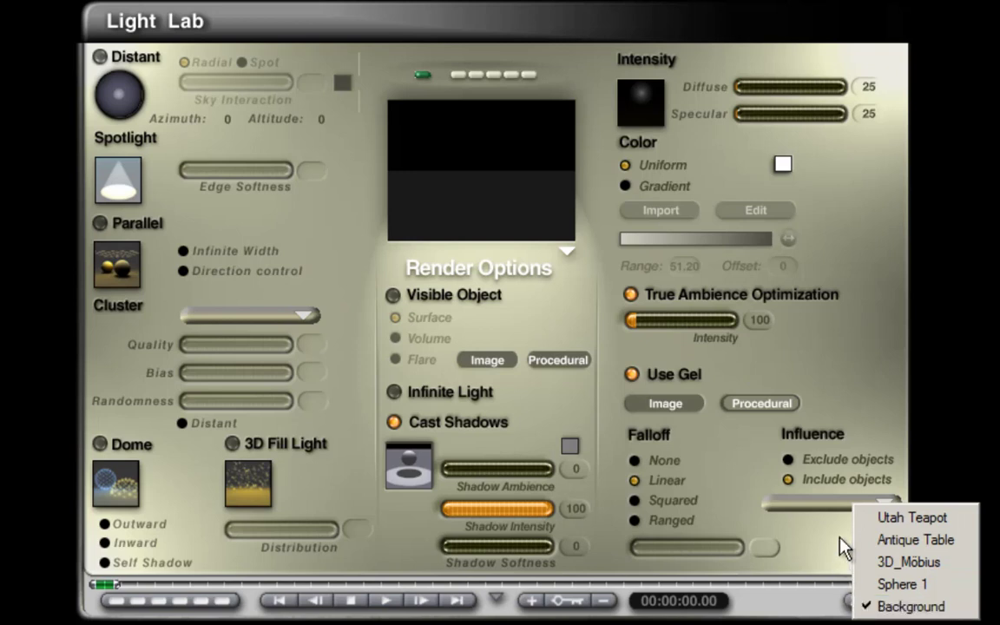
{"action": "left_click", "coordinate": [856, 402]}
{"action": "left_click", "coordinate": [770, 407]}
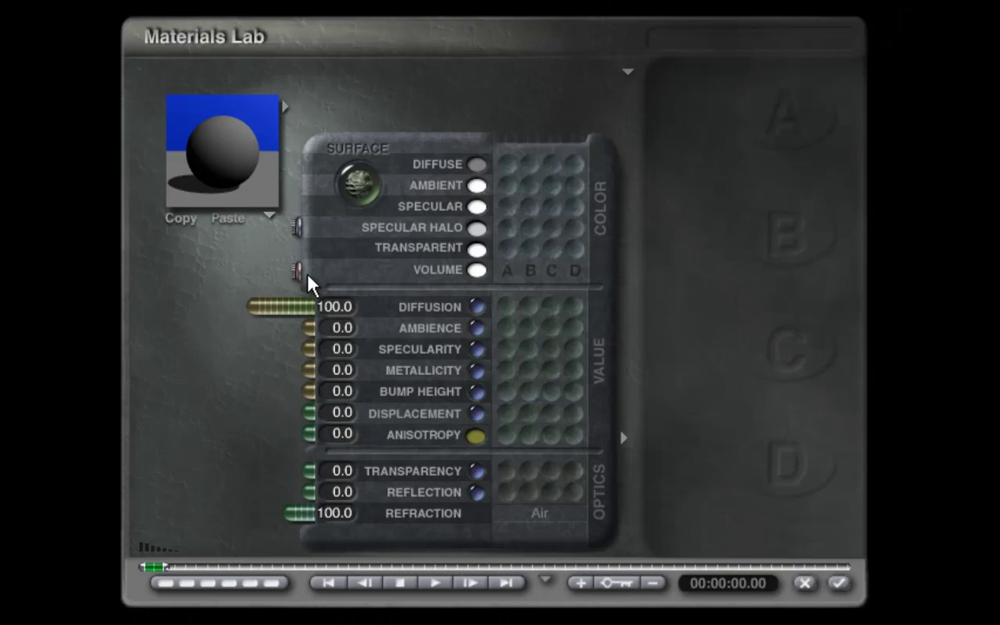
{"action": "left_click", "coordinate": [805, 584]}
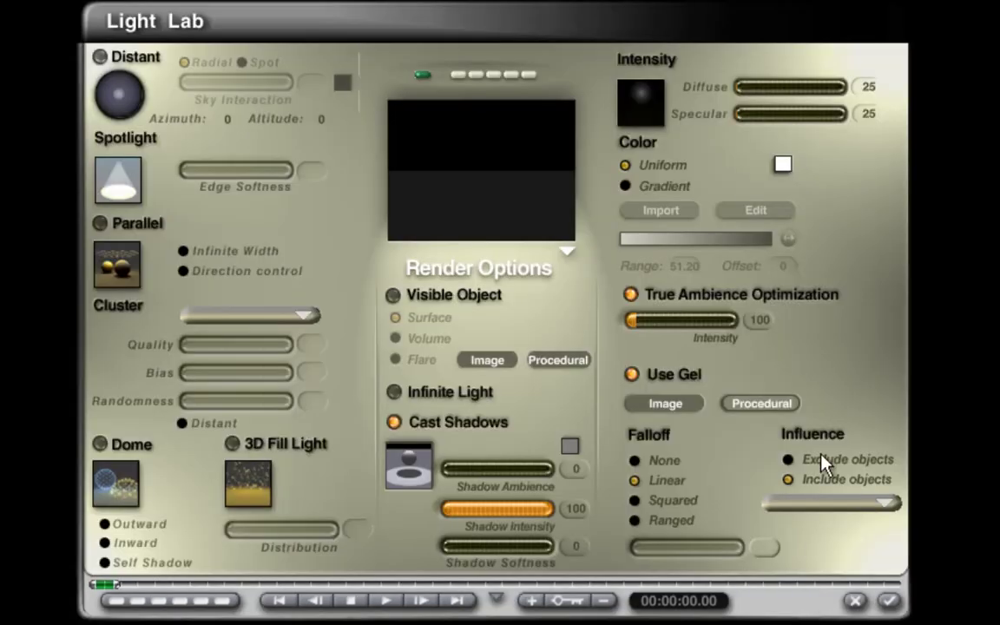
{"action": "left_click", "coordinate": [855, 600]}
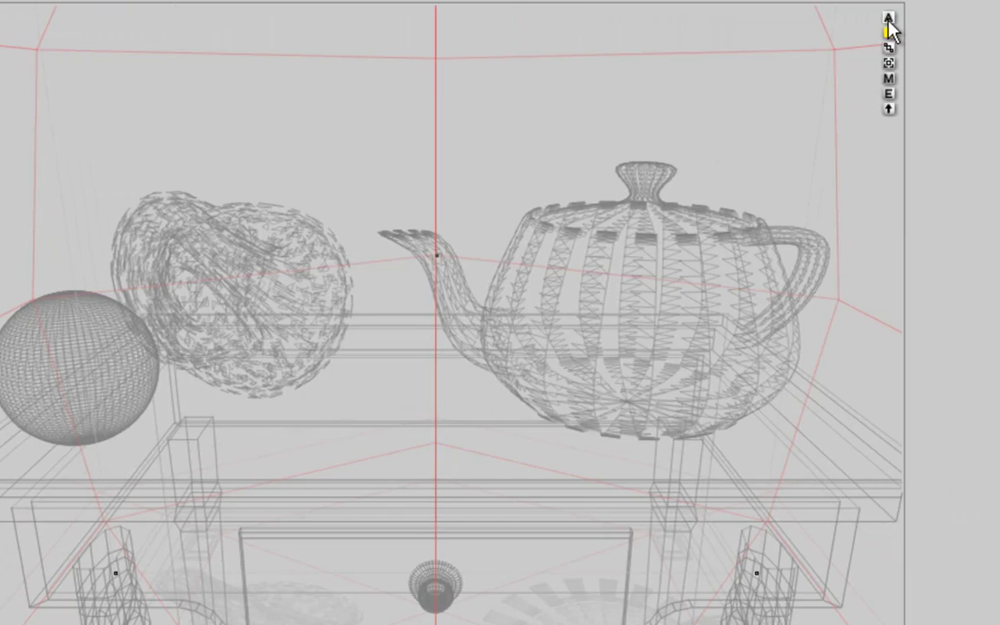
- Check the Background object's attributes, including its origin and size, and dismiss them without changes
{"action": "left_click", "coordinate": [888, 27]}
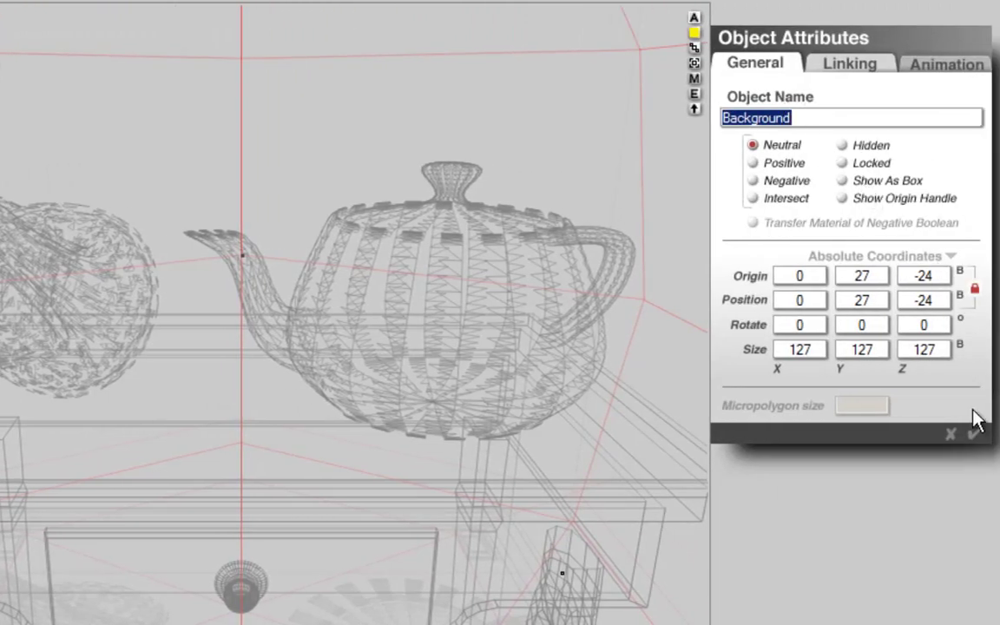
{"action": "left_click", "coordinate": [953, 441]}
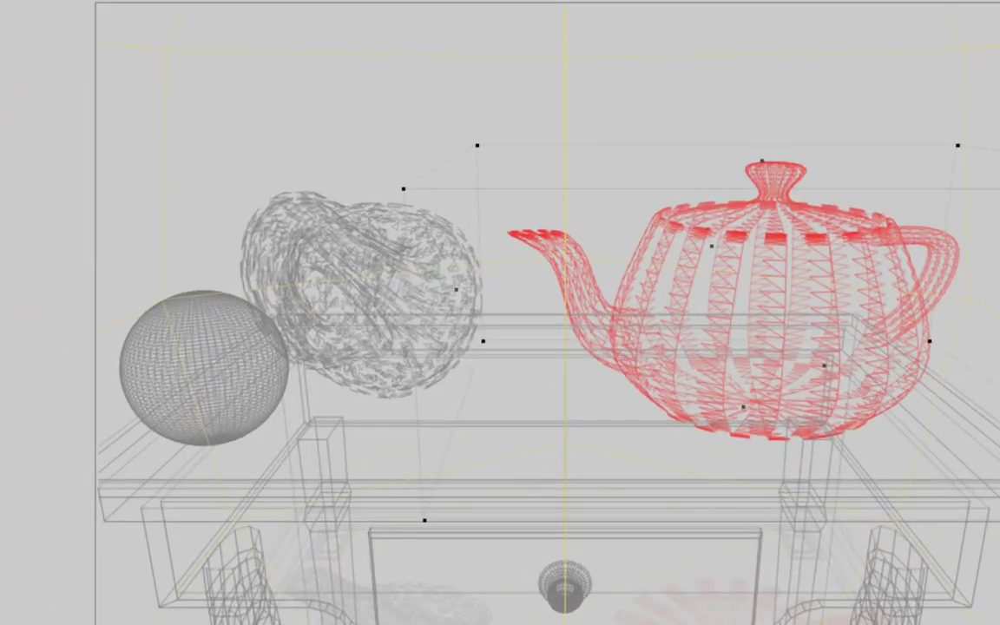
- Inspect the surface materials of the teapot and the Möbius object, cancelling Materials Lab each time
{"action": "left_click", "coordinate": [884, 276]}
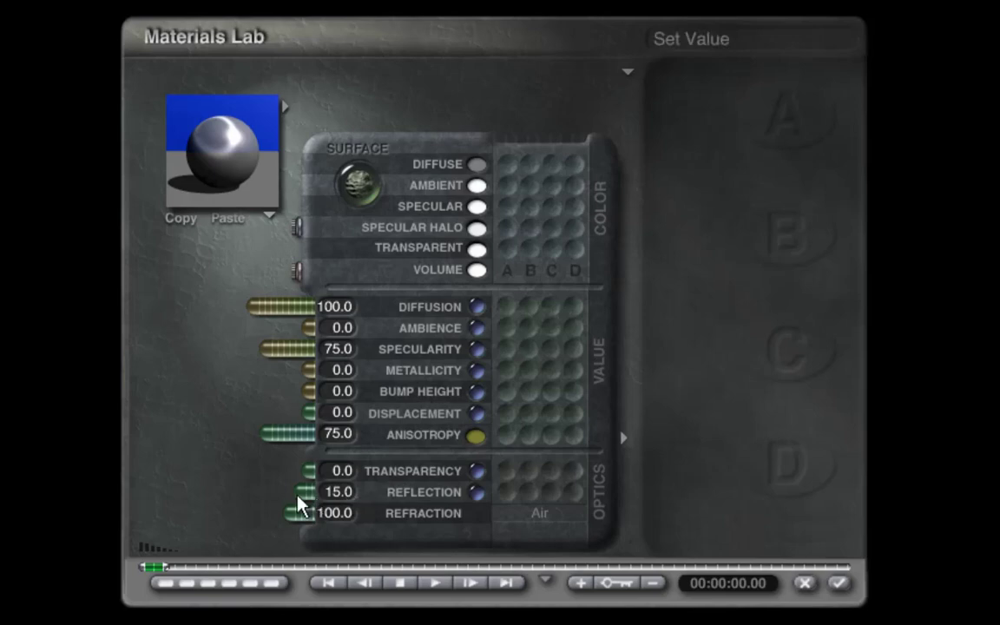
{"action": "left_click", "coordinate": [806, 587]}
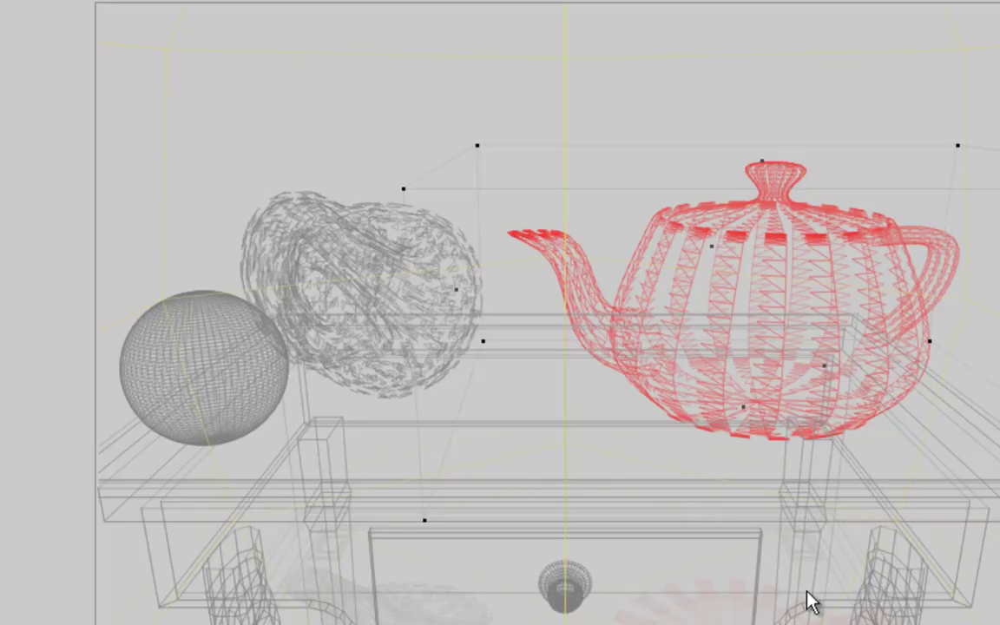
{"action": "left_click", "coordinate": [468, 338]}
{"action": "left_click", "coordinate": [527, 409]}
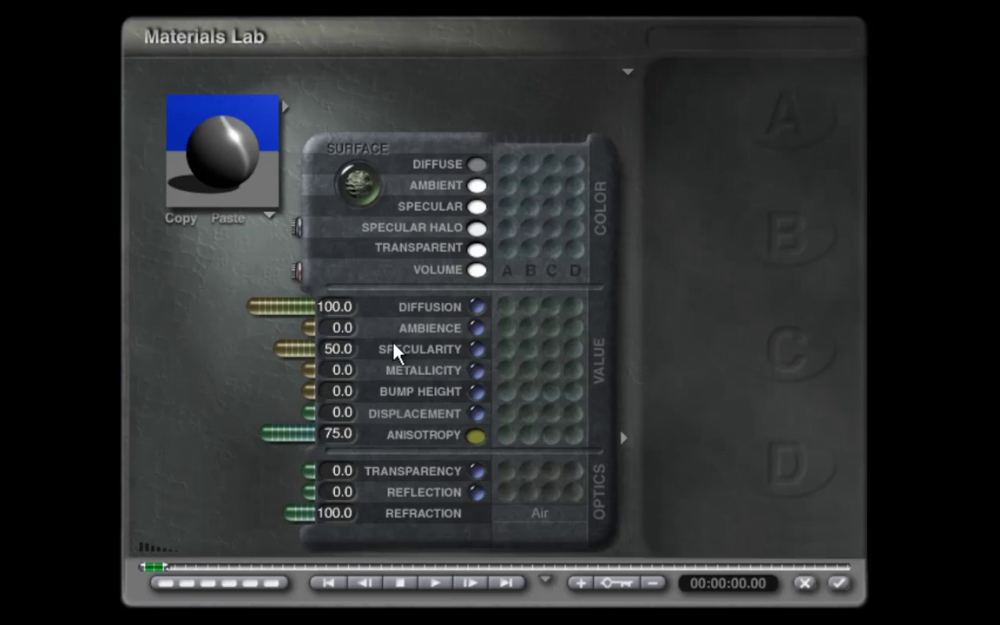
{"action": "left_click", "coordinate": [804, 584]}
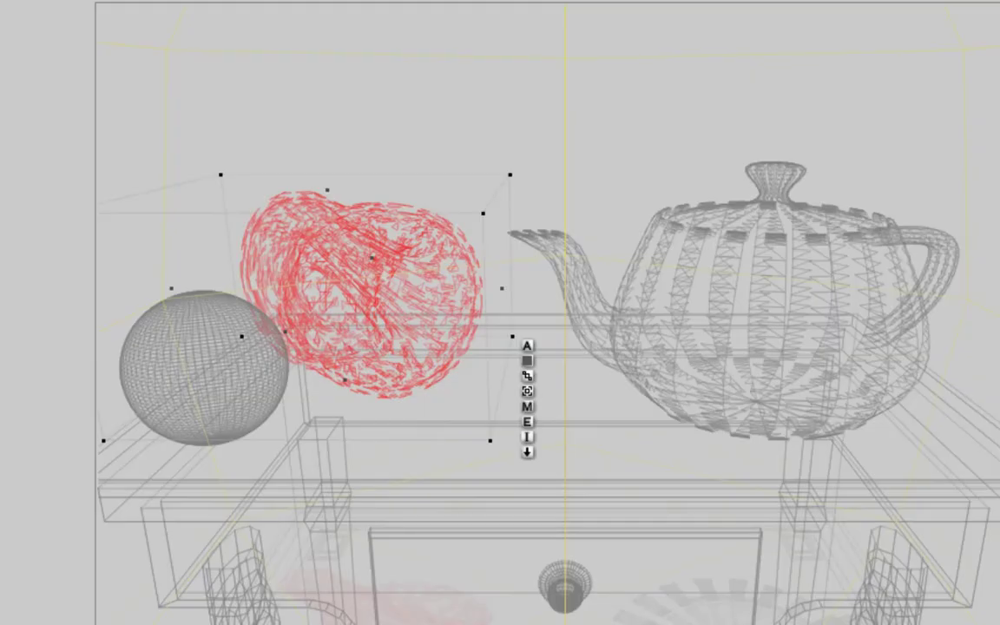